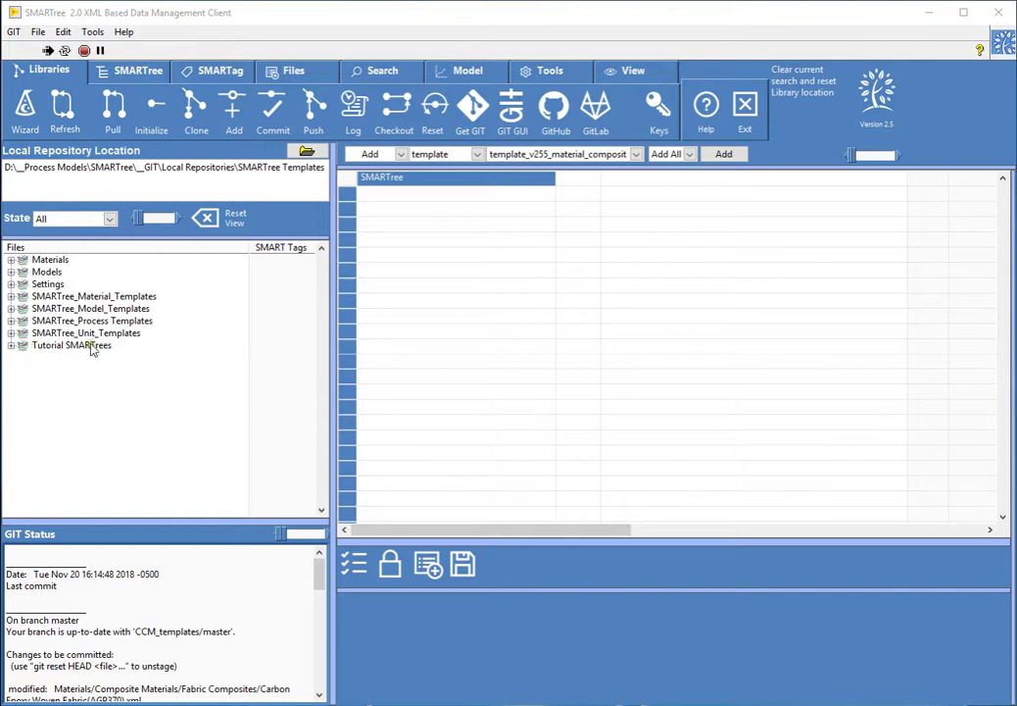
Load the "Text elements with logic conditions" file from Tutorial SMARTrees, Logic Tutorials, into the SMARTree editor
click(9, 346)
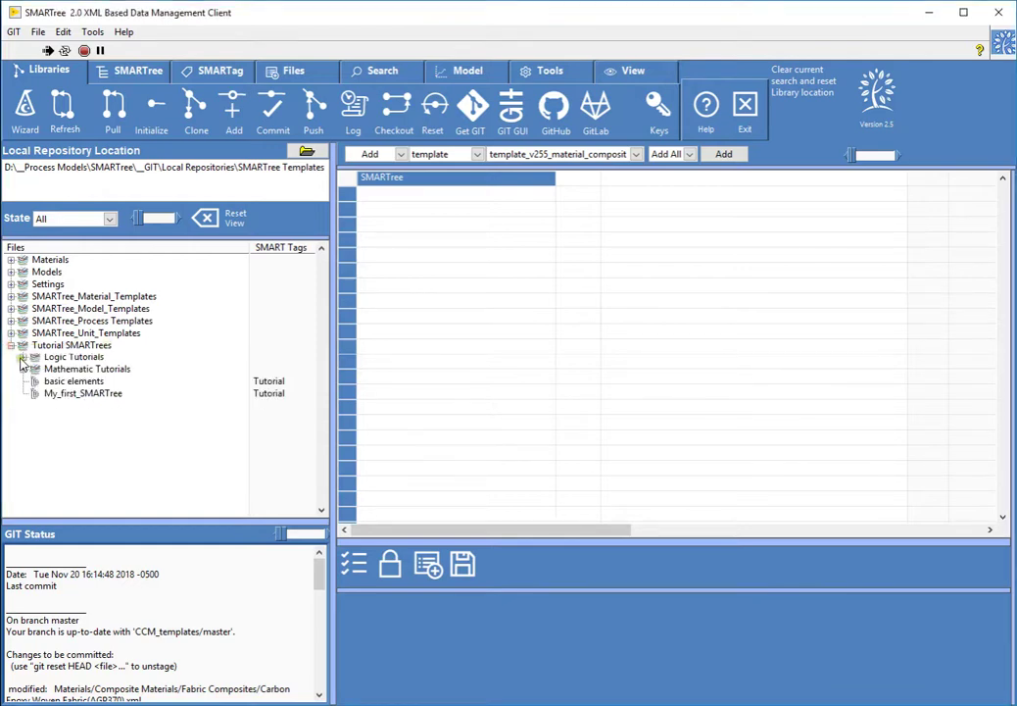
click(22, 357)
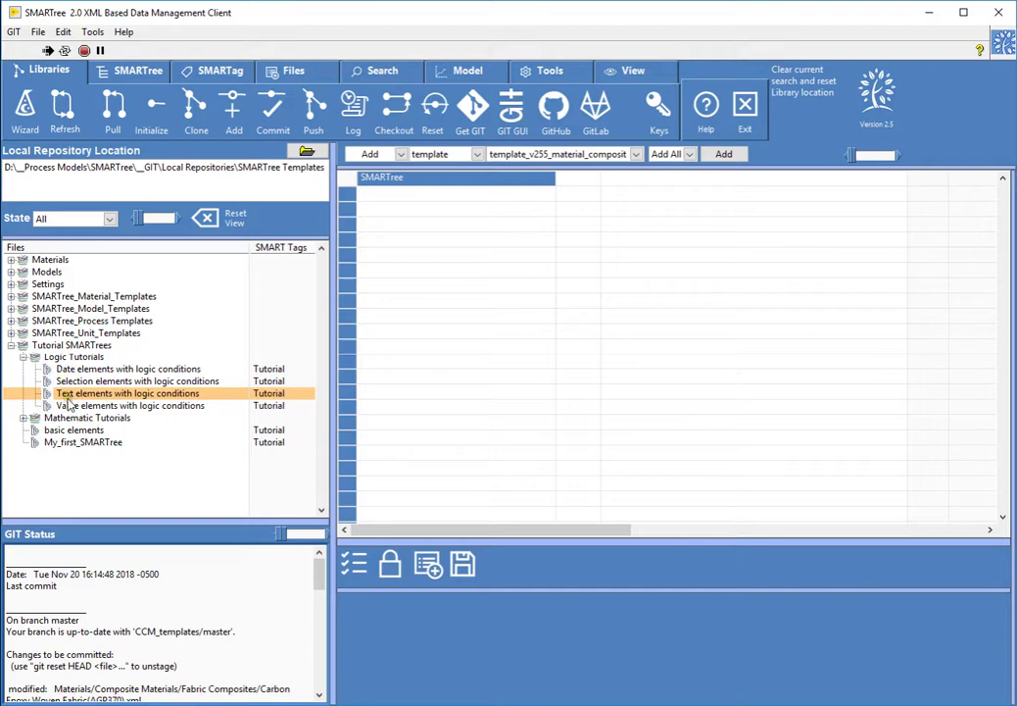
drag(76, 393, 461, 304)
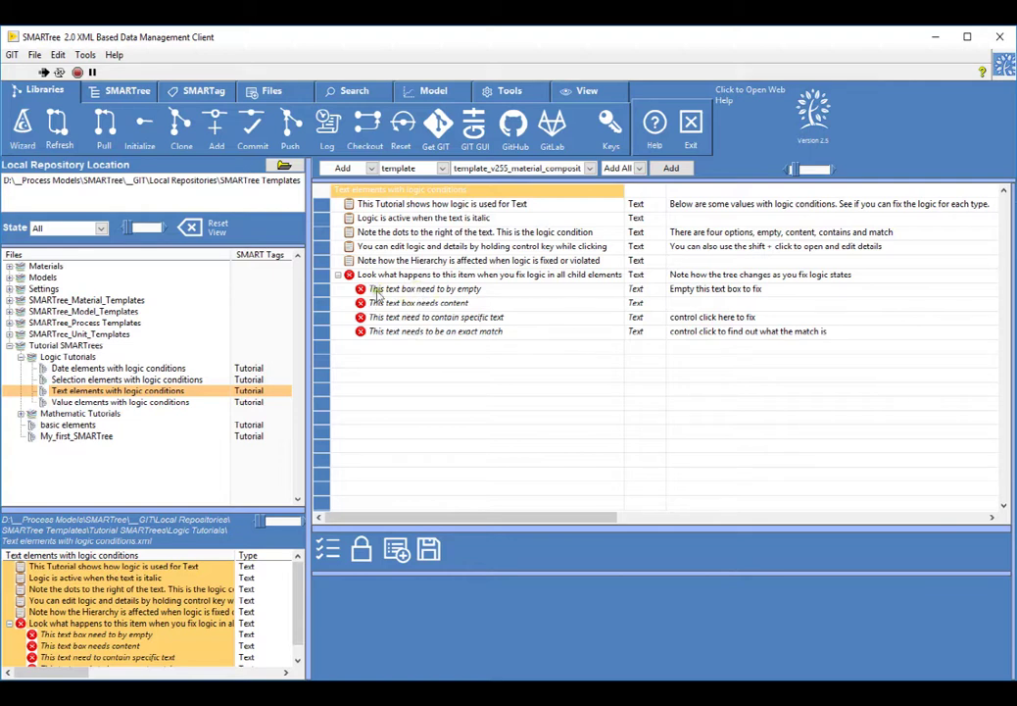
Empty the text value of the element "This text box need to by empty"
click(396, 294)
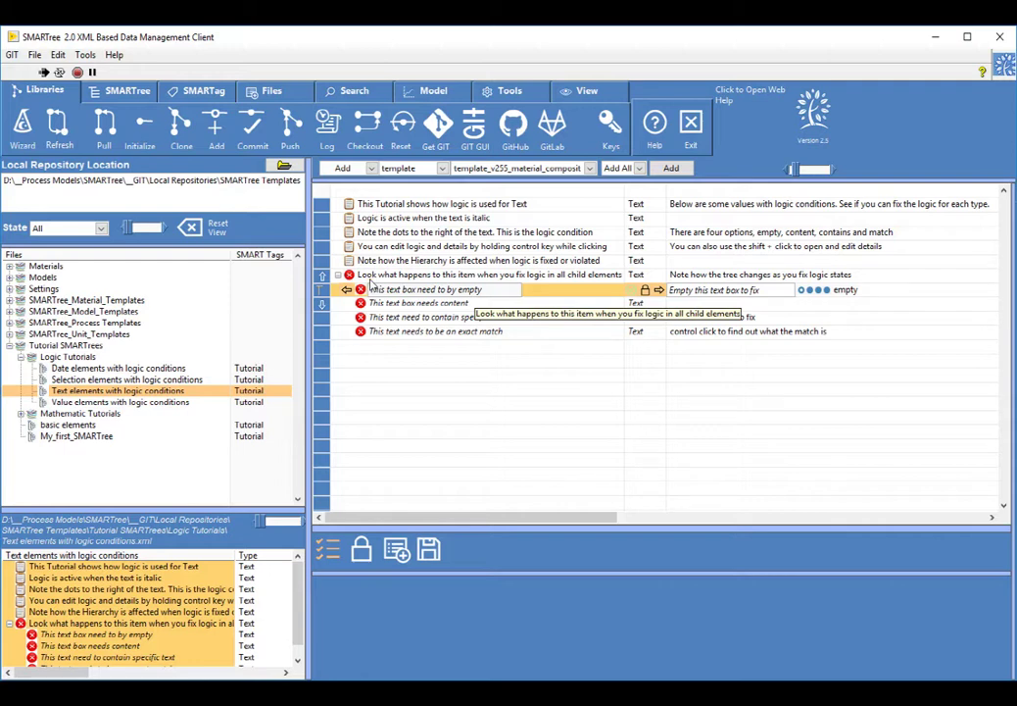
click(694, 286)
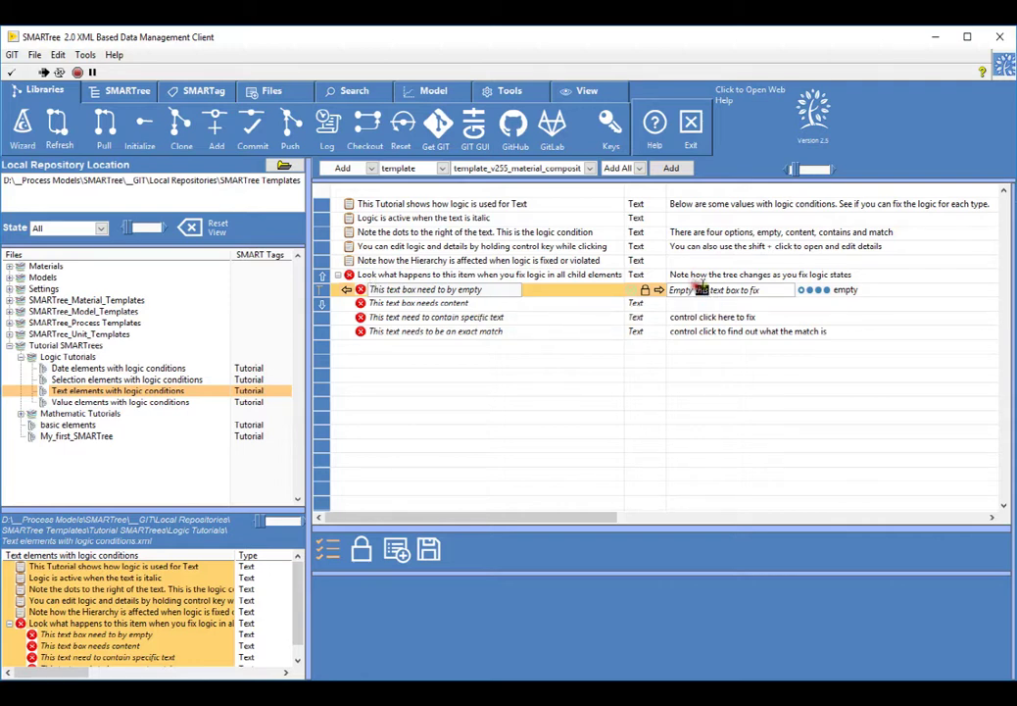
click(694, 286)
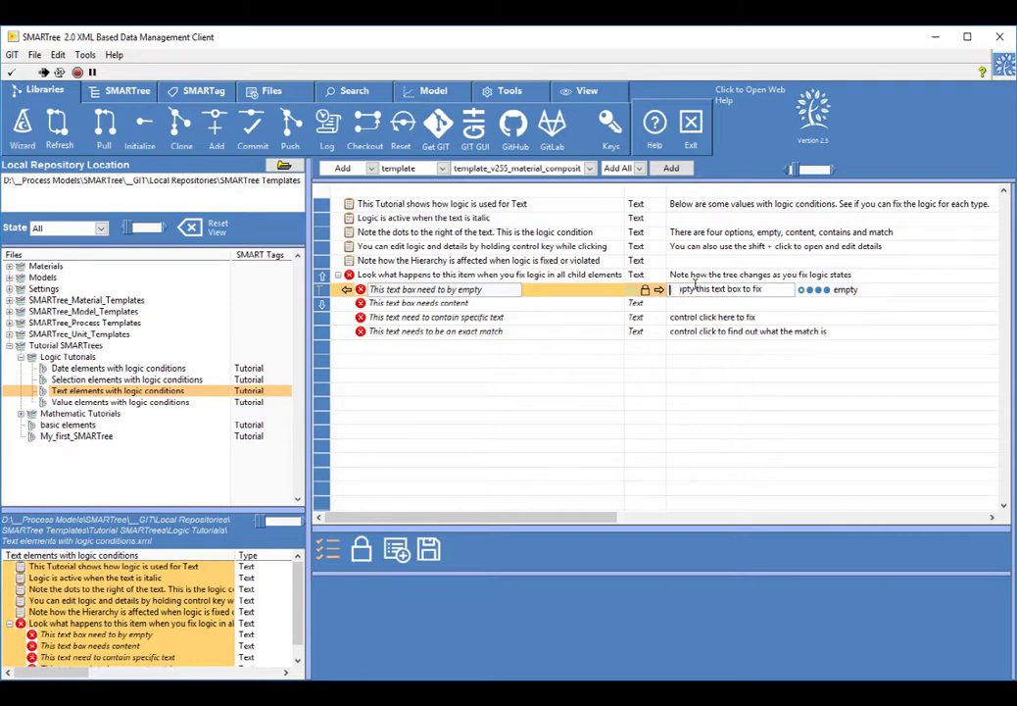
Enter "passed test" as the text of the element "This text box needs content" and check its logic condition
click(501, 303)
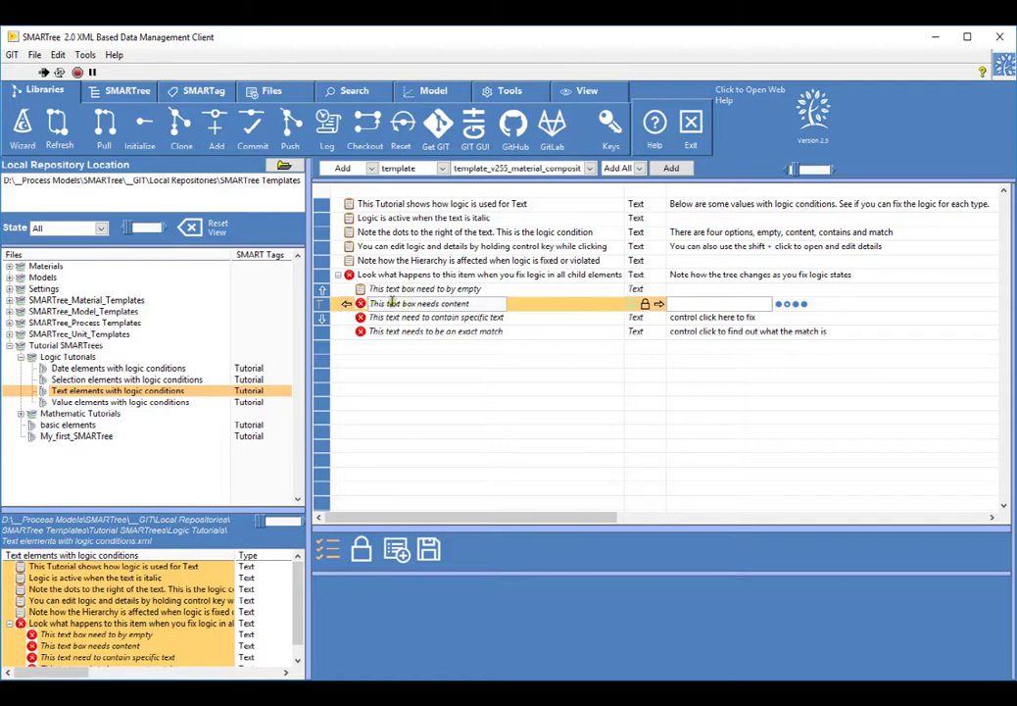
click(679, 302)
text(pass)
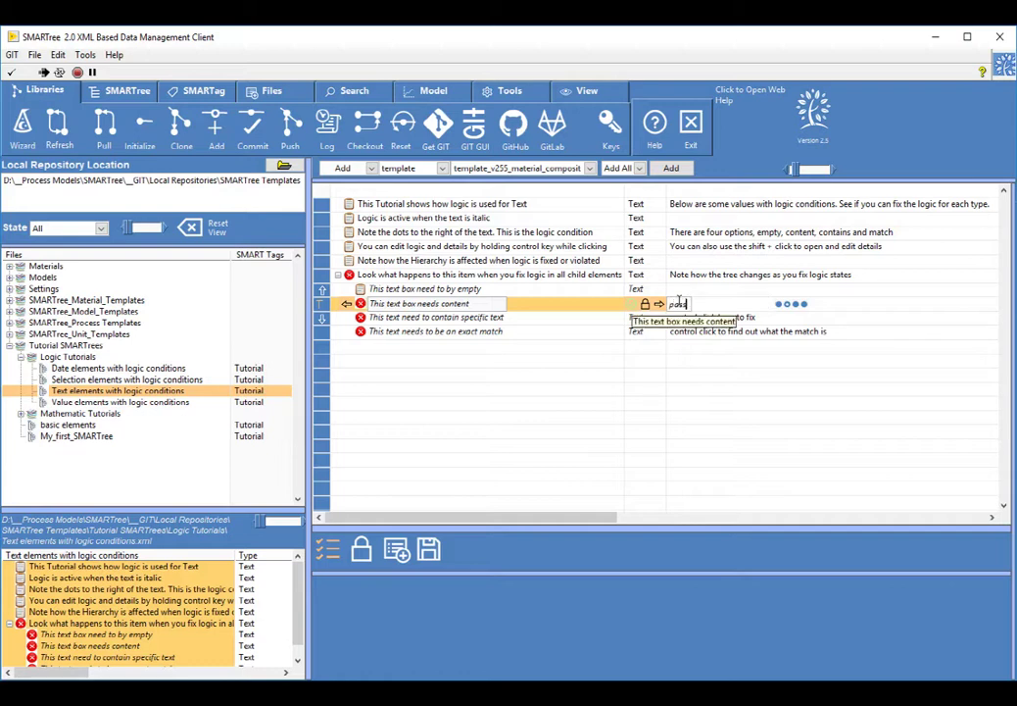
text(ed test)
click(550, 322)
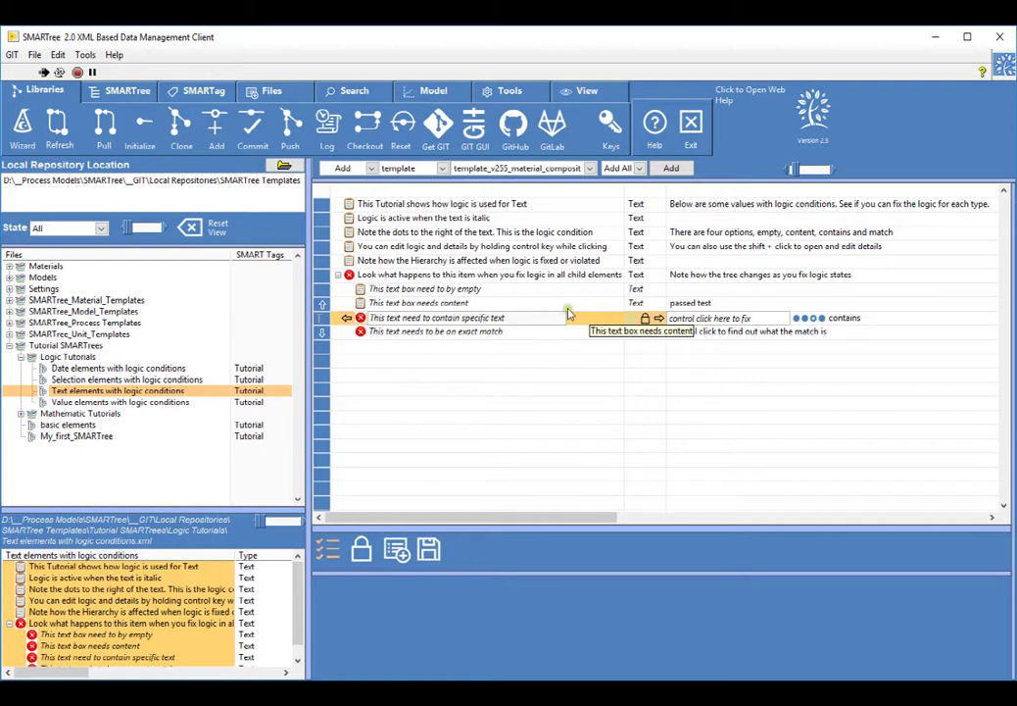
click(519, 301)
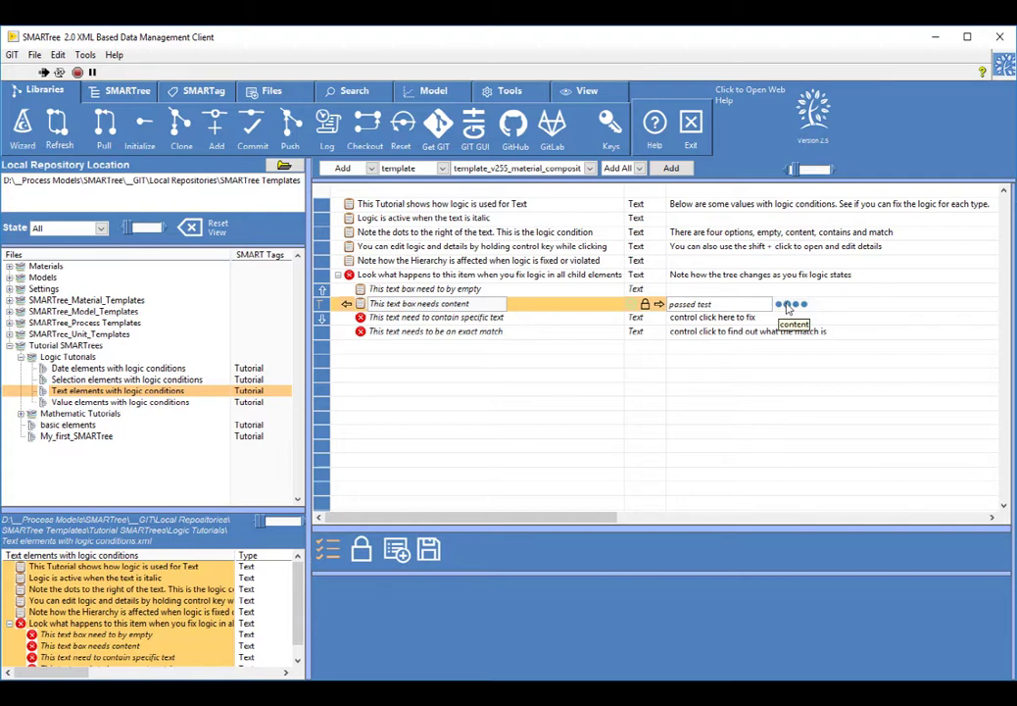
Open the details of "This text need to contain specific text", append "word" to its text and update the element
click(421, 317)
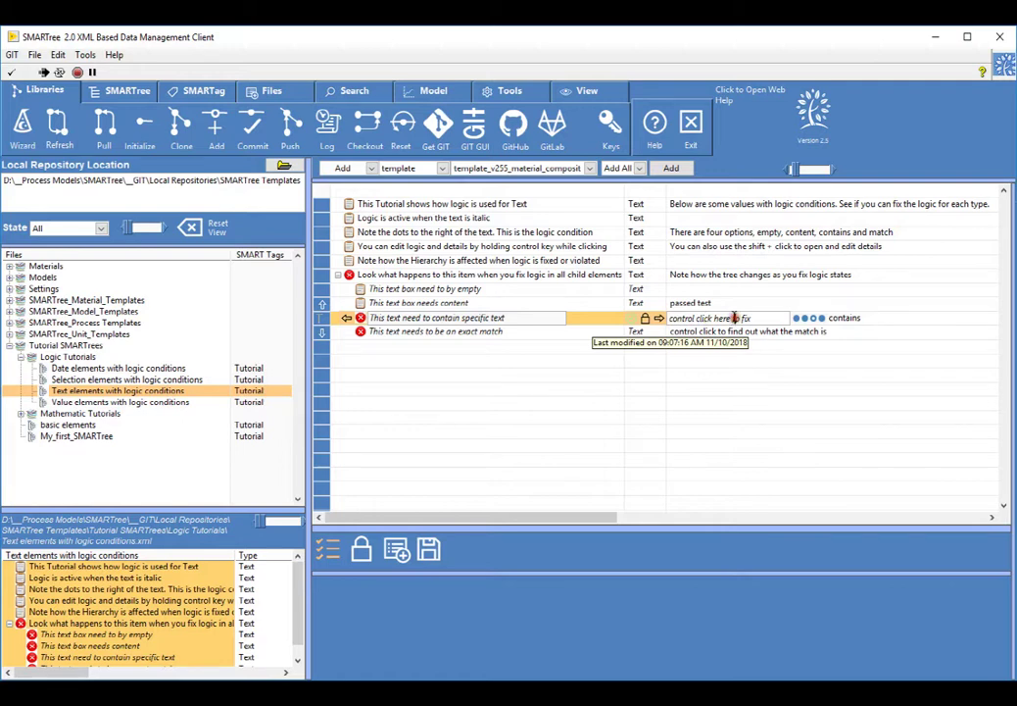
ctrl+click(733, 320)
drag(102, 279, 664, 251)
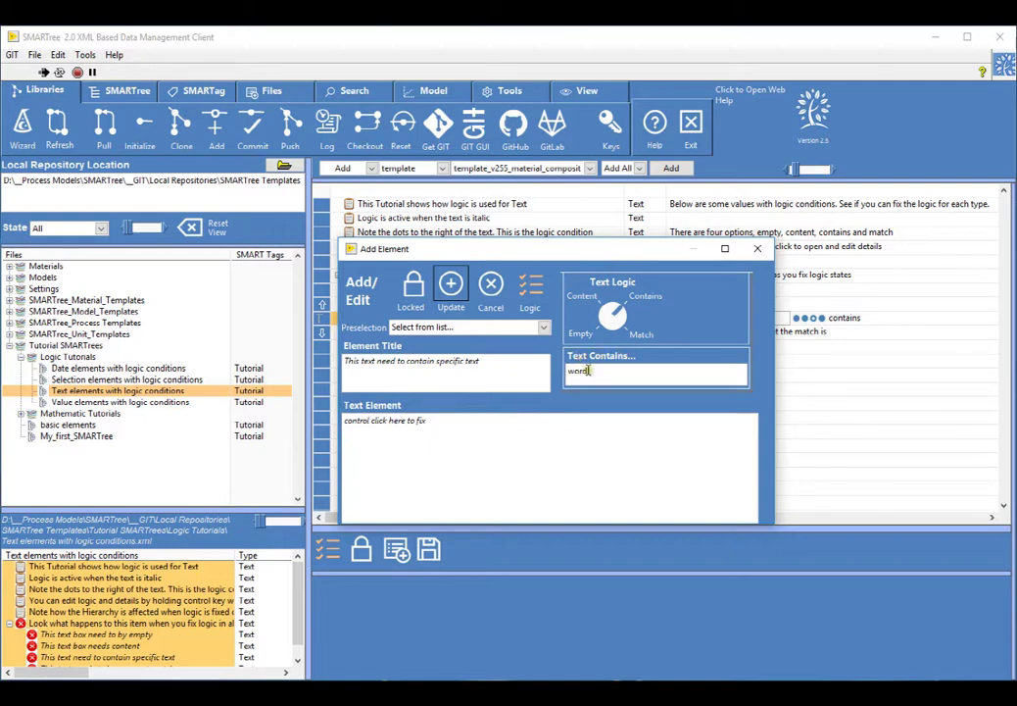
click(510, 416)
text(word)
click(451, 285)
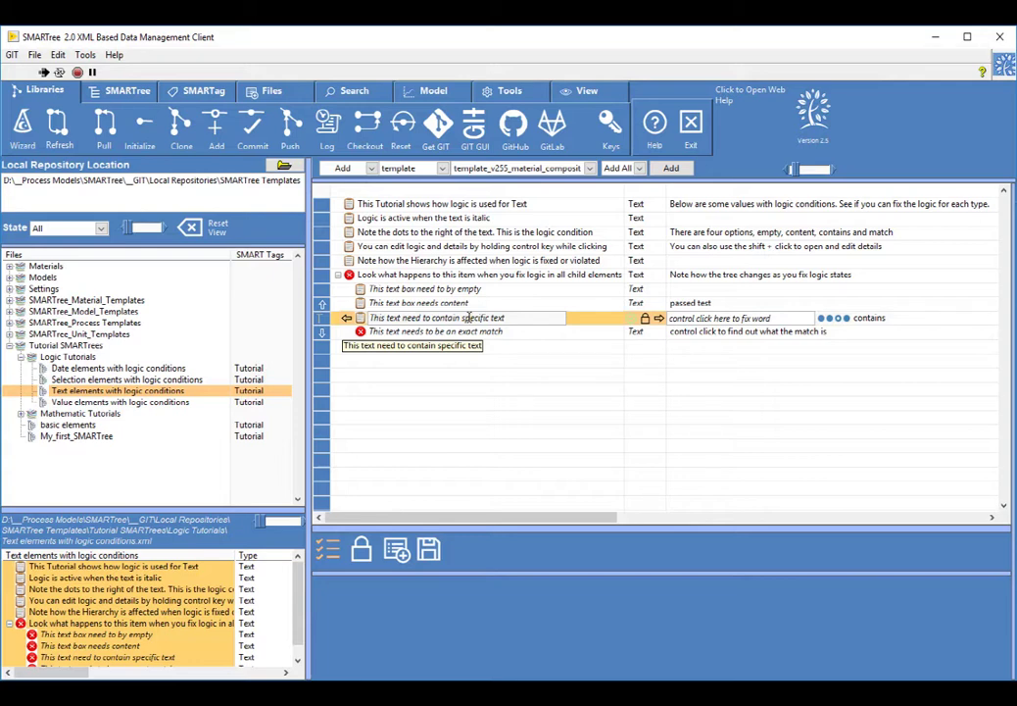
Replace the text of "This text needs to be an exact match" with a copy of its match text "An exact match" and update it
click(405, 334)
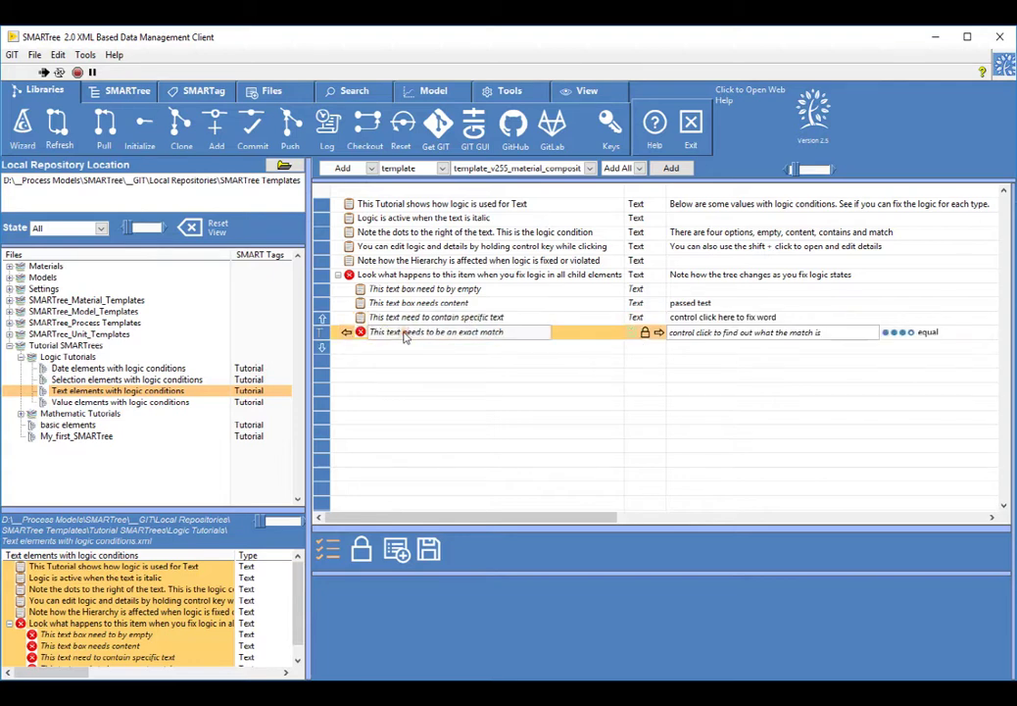
ctrl+click(695, 332)
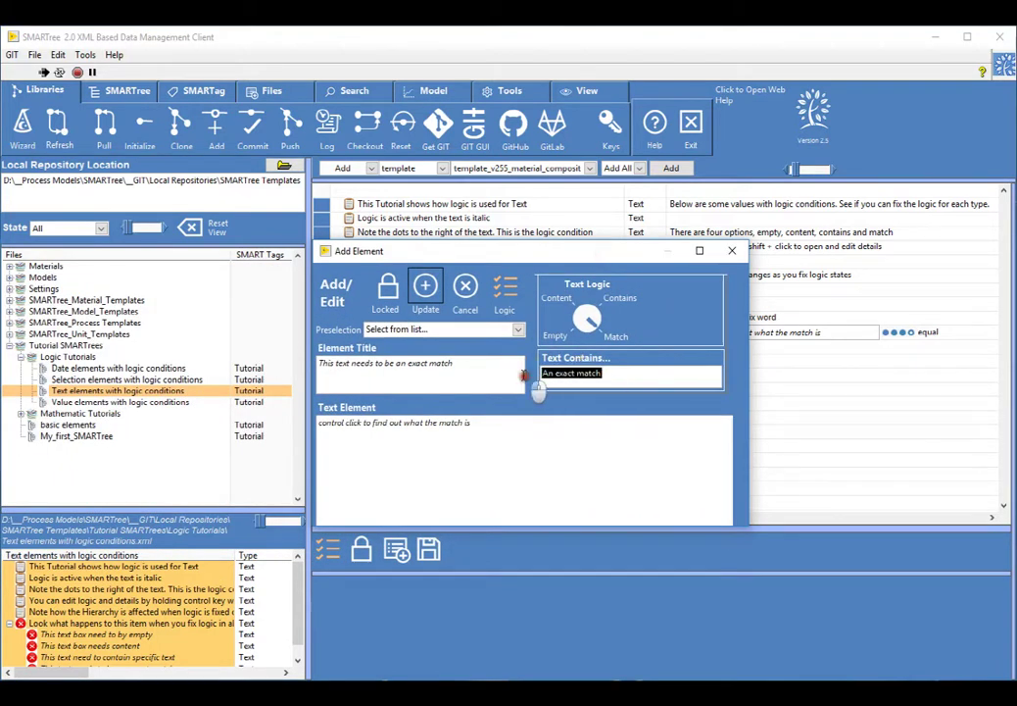
click(324, 422)
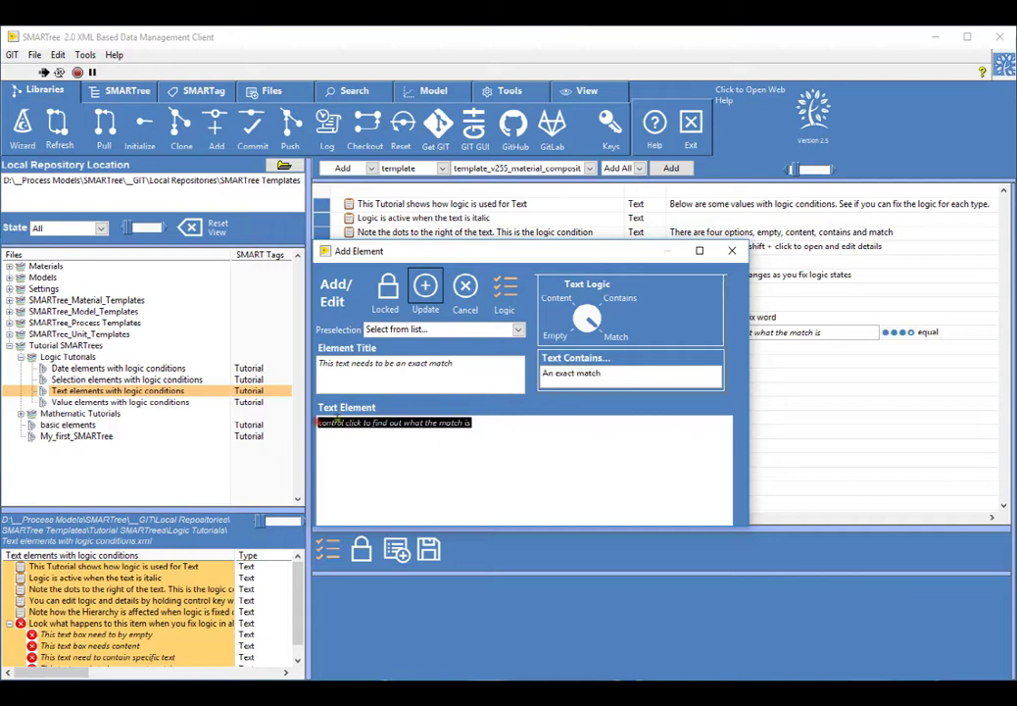
key(ctrl+v)
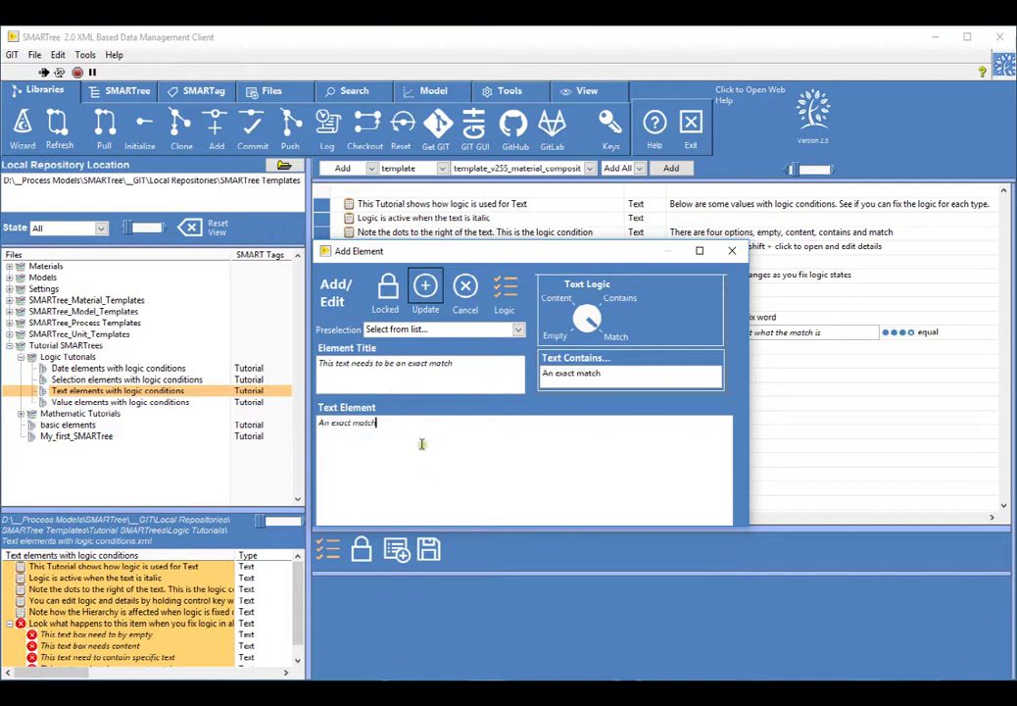
click(424, 289)
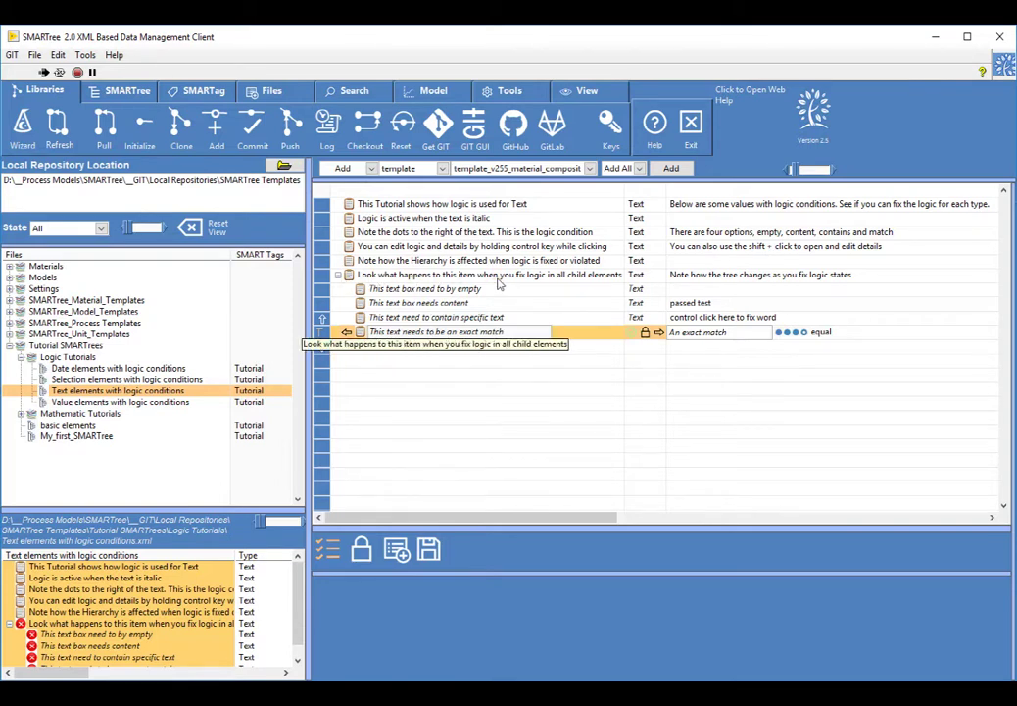
Enter "fgfg" in the element "This text box need to by empty" to violate its logic condition
click(488, 290)
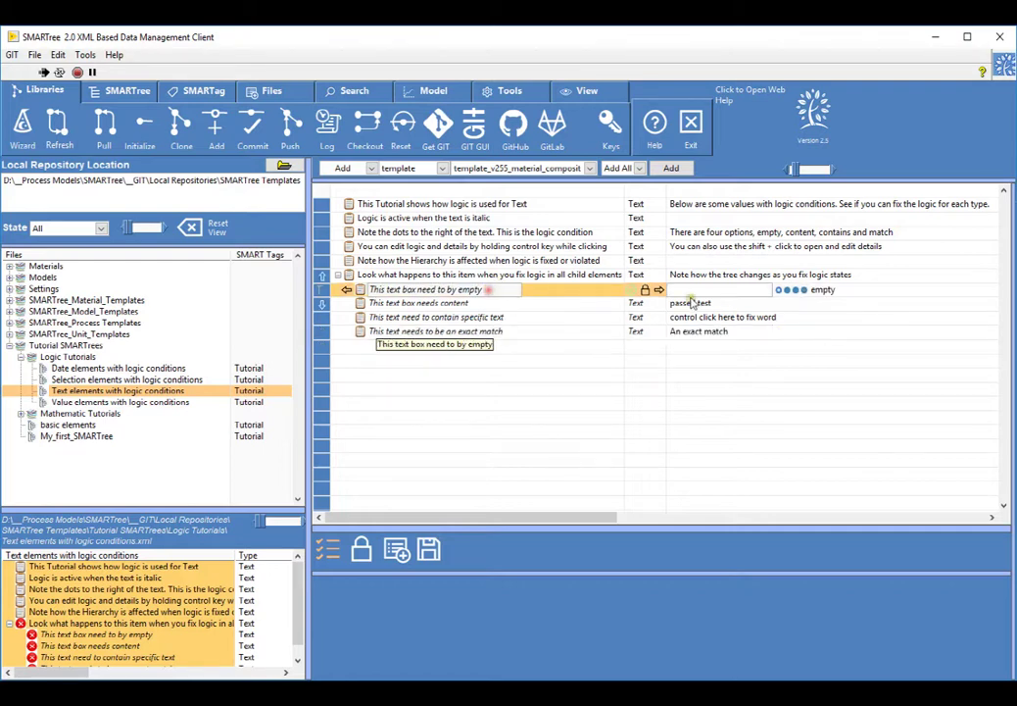
click(674, 291)
text(fgfg)
key(Return)
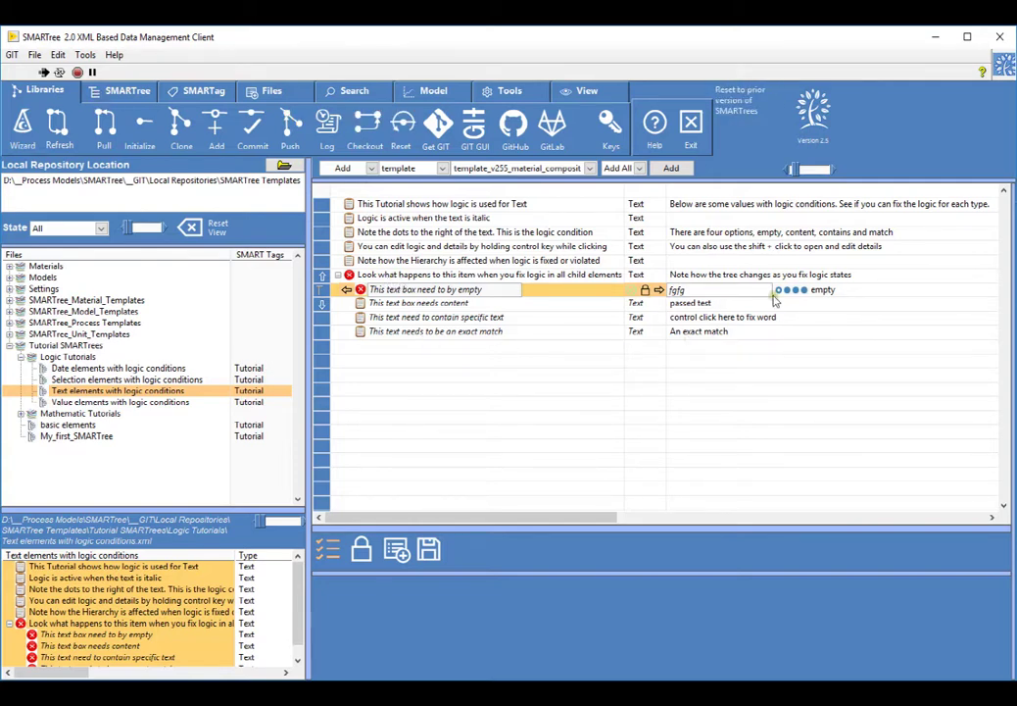
Clear the current SMARTree from the editor and confirm the clearing
click(112, 91)
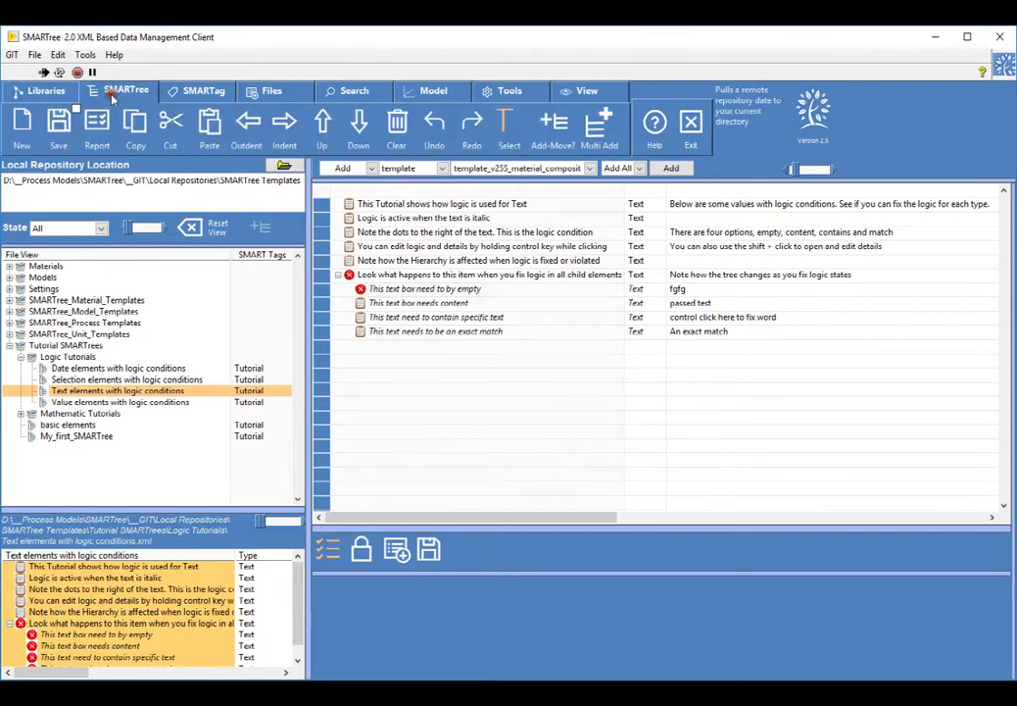
click(397, 123)
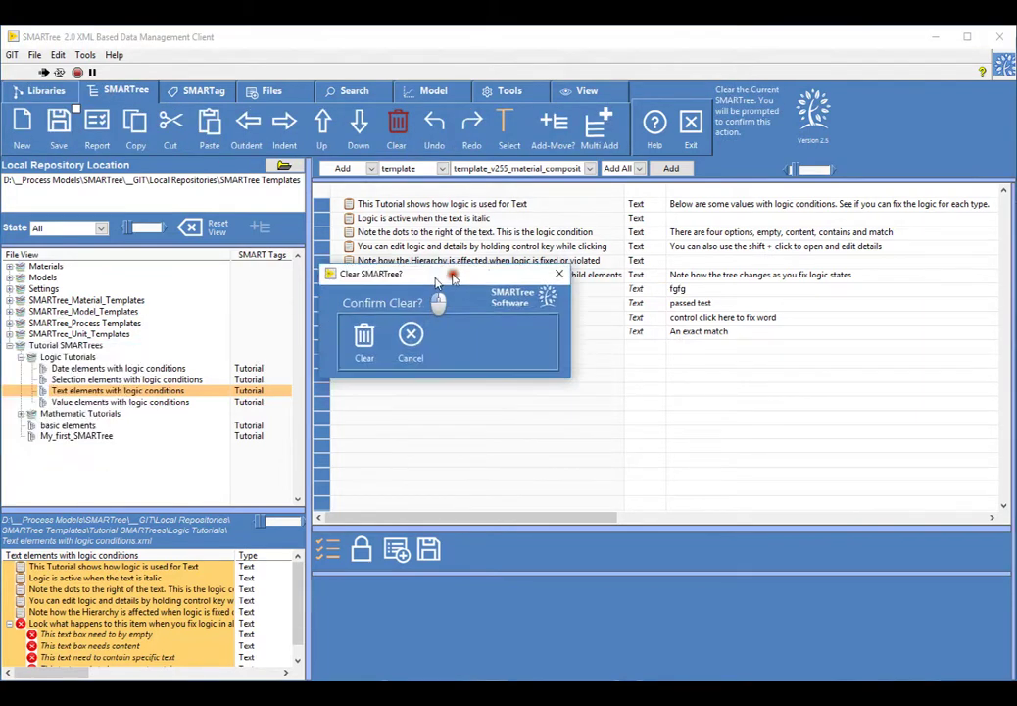
click(397, 333)
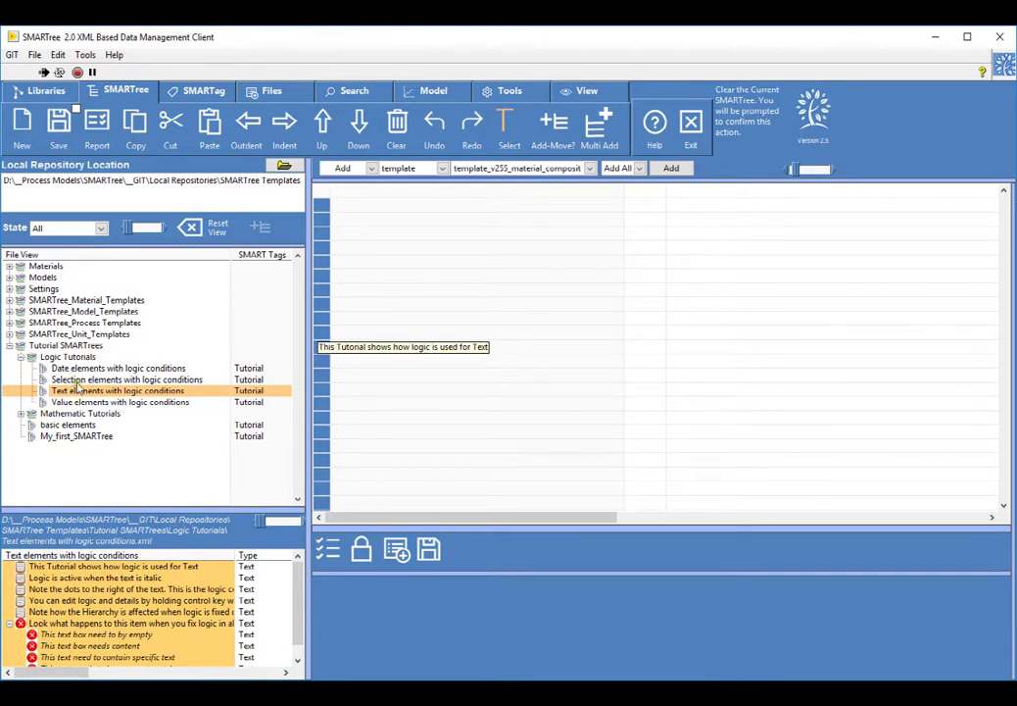
Load the "Selection elements with logic conditions" tutorial file into the emptied SMARTree editor
click(78, 402)
click(84, 379)
drag(84, 380, 404, 291)
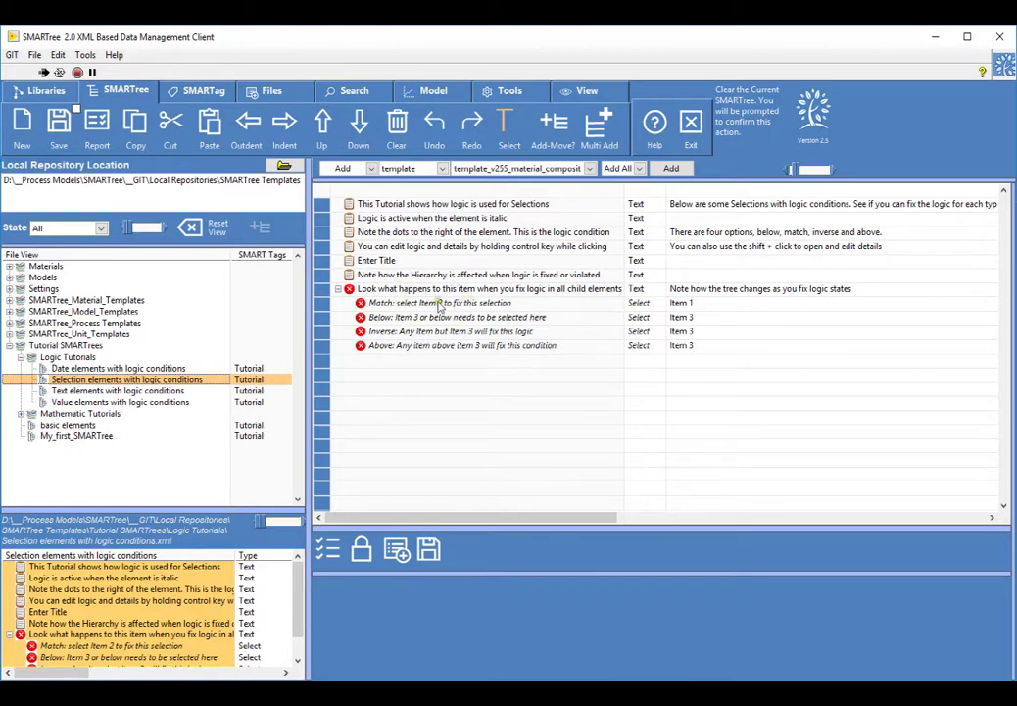
Set the selection of the Match element to Item 2
click(569, 306)
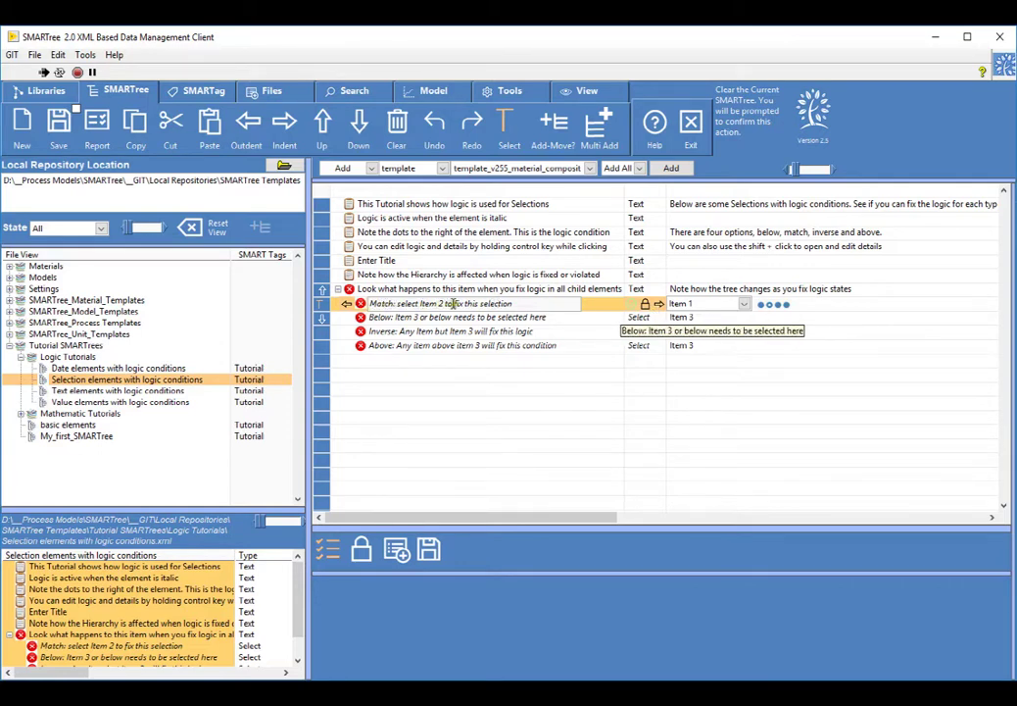
click(690, 305)
click(692, 329)
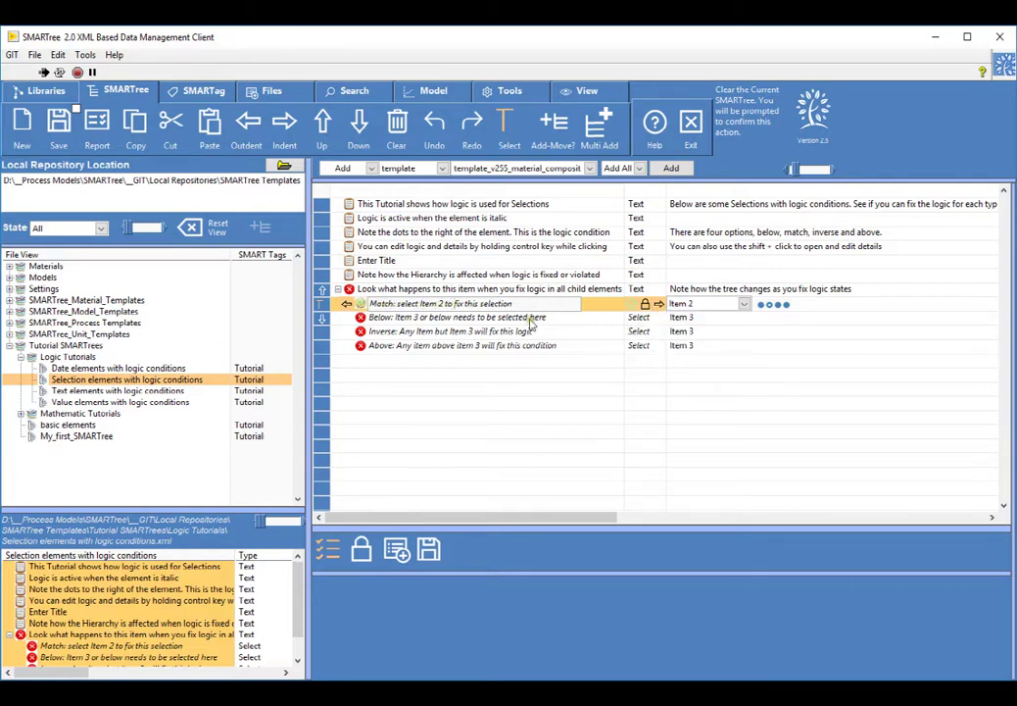
Open the details of the Below element and examine its select logic and the items in its selection list
click(381, 316)
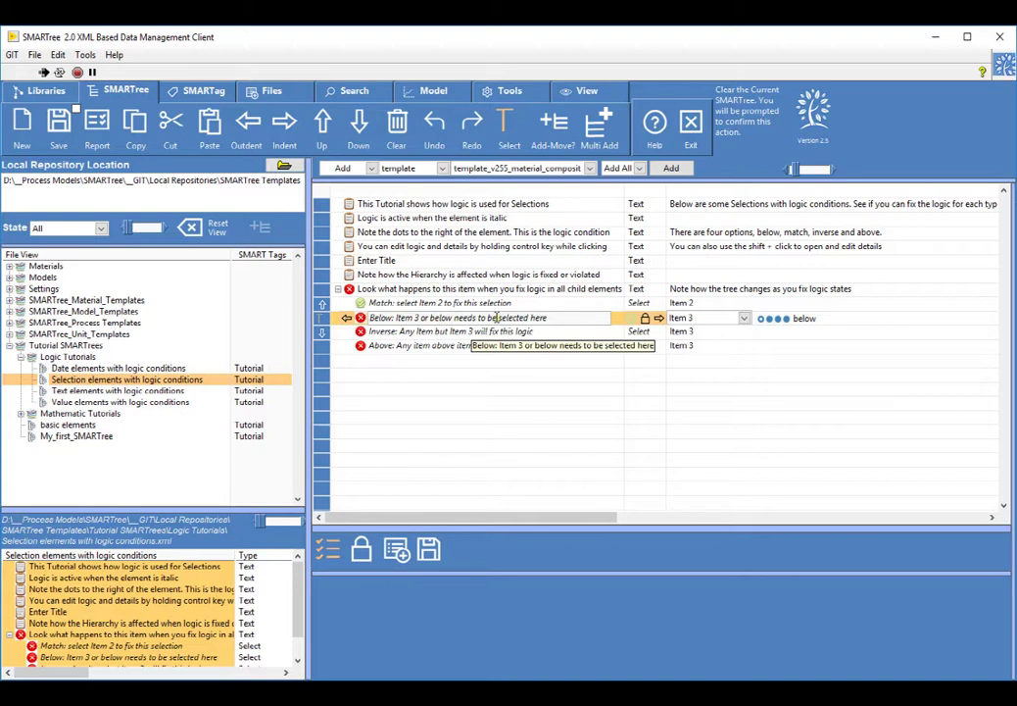
ctrl+click(495, 318)
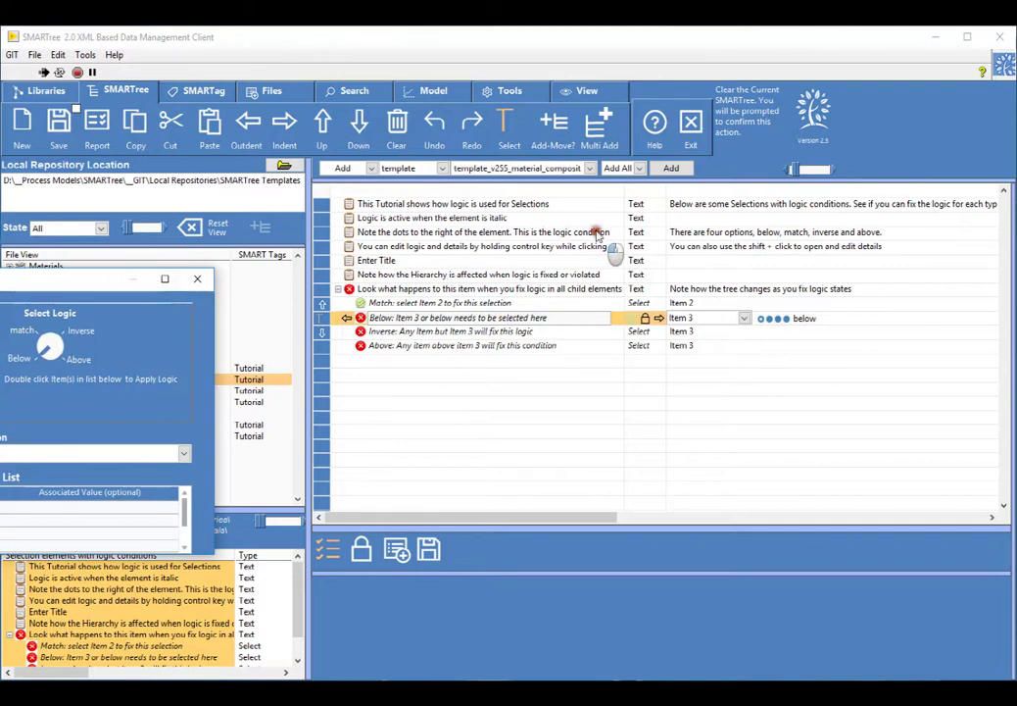
drag(108, 279, 554, 213)
drag(638, 490, 664, 529)
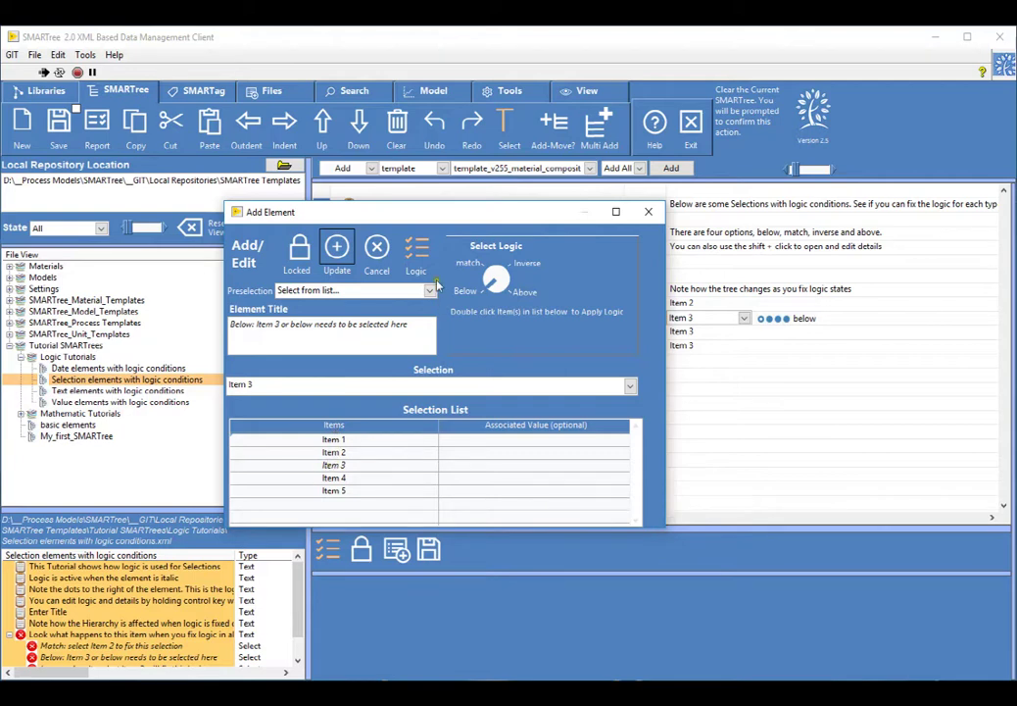
drag(441, 220, 375, 196)
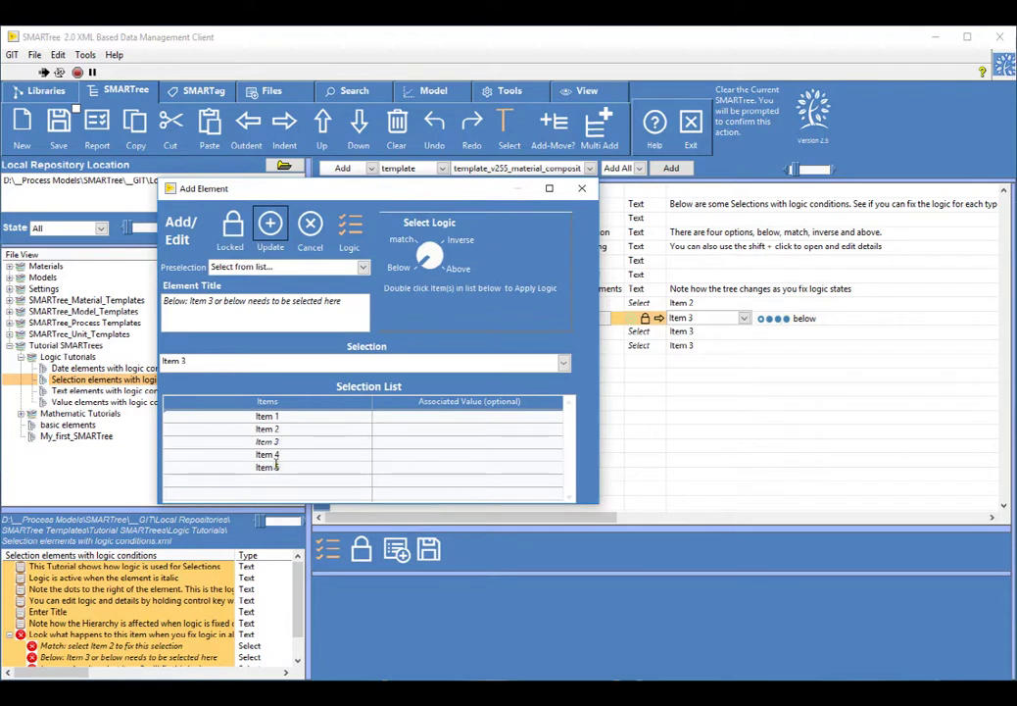
drag(380, 188, 349, 188)
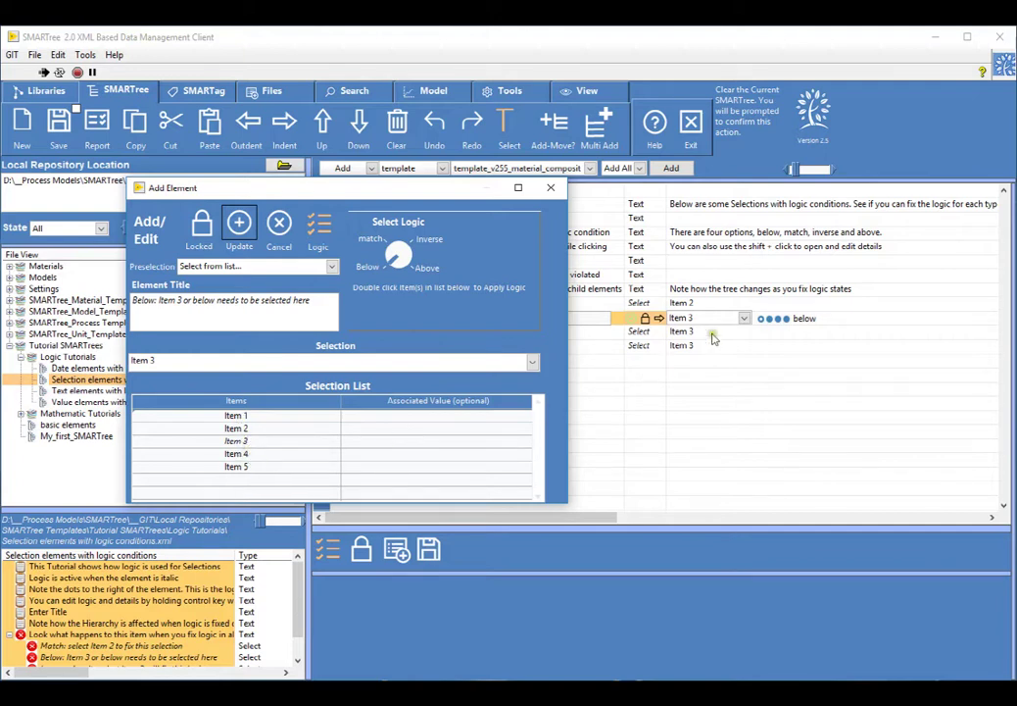
Try toggling the logic on Item 4 and Item 2 in the Below element's selection list, and cancel the edit
double_click(240, 453)
double_click(240, 453)
double_click(237, 431)
click(278, 226)
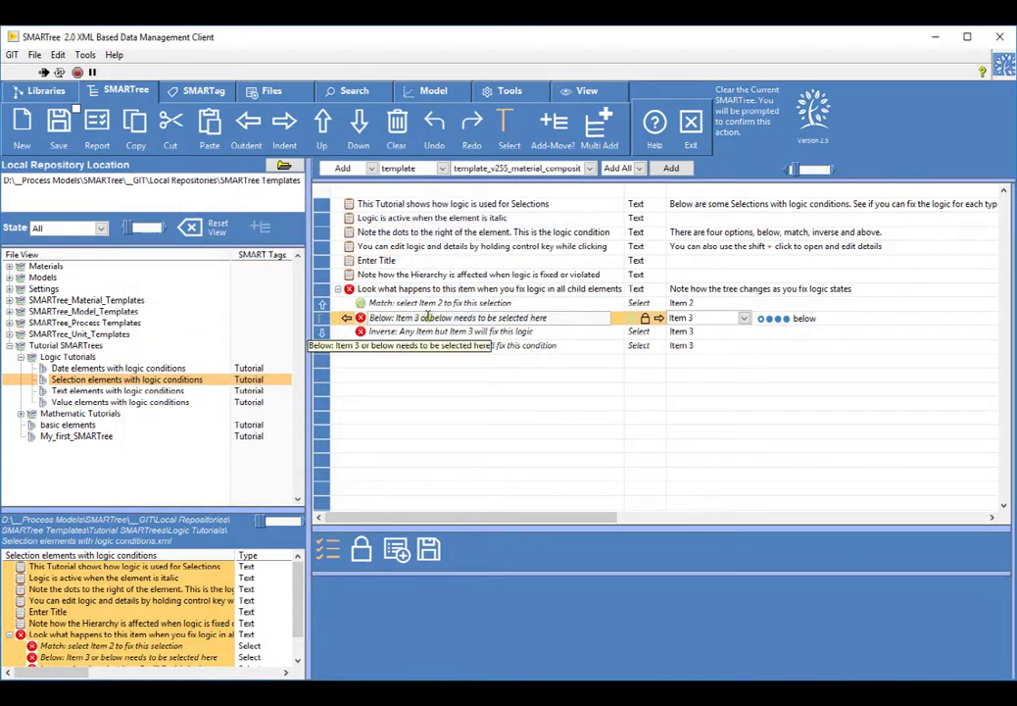
Set the selection of the Below element to Item 2
click(701, 319)
click(704, 345)
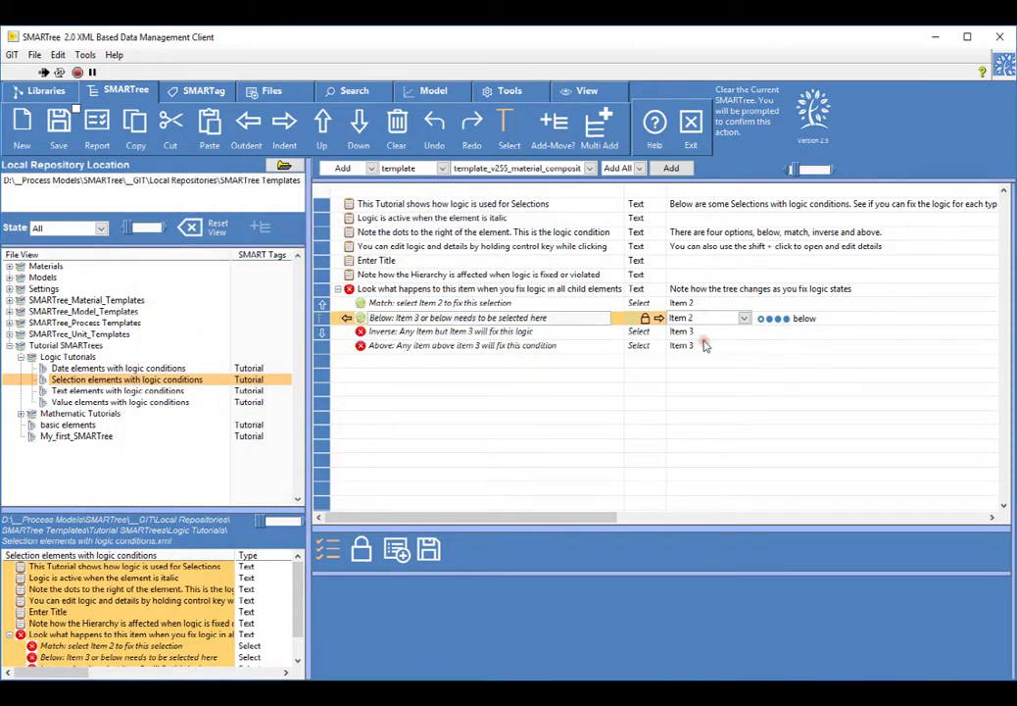
Set the selection of the Inverse element to Item 1
click(463, 333)
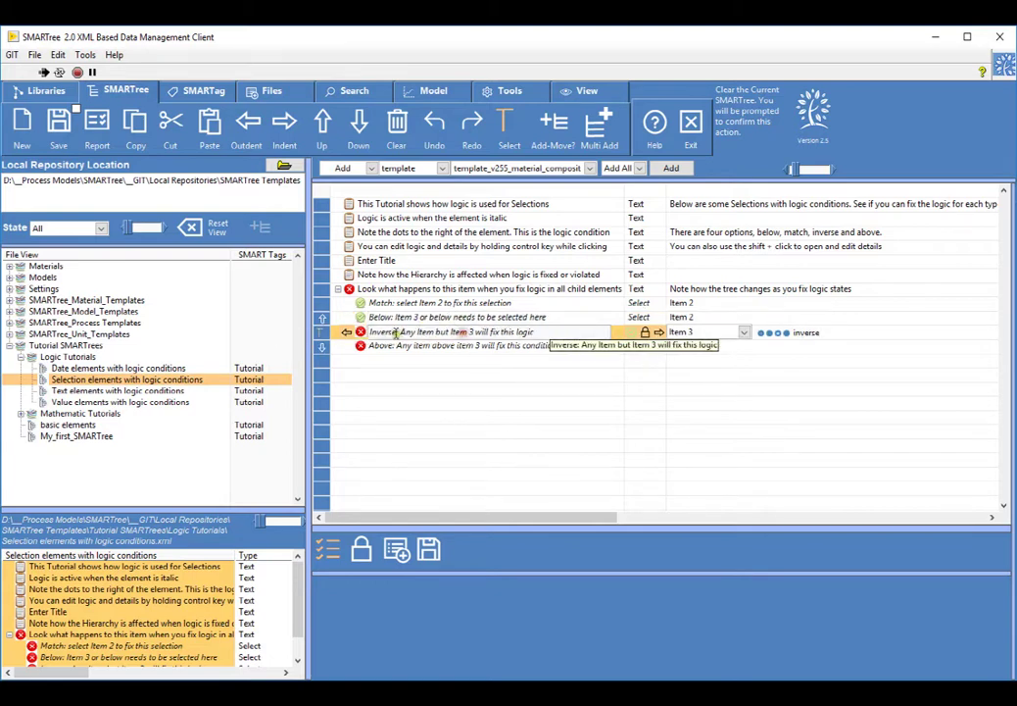
click(704, 334)
click(698, 344)
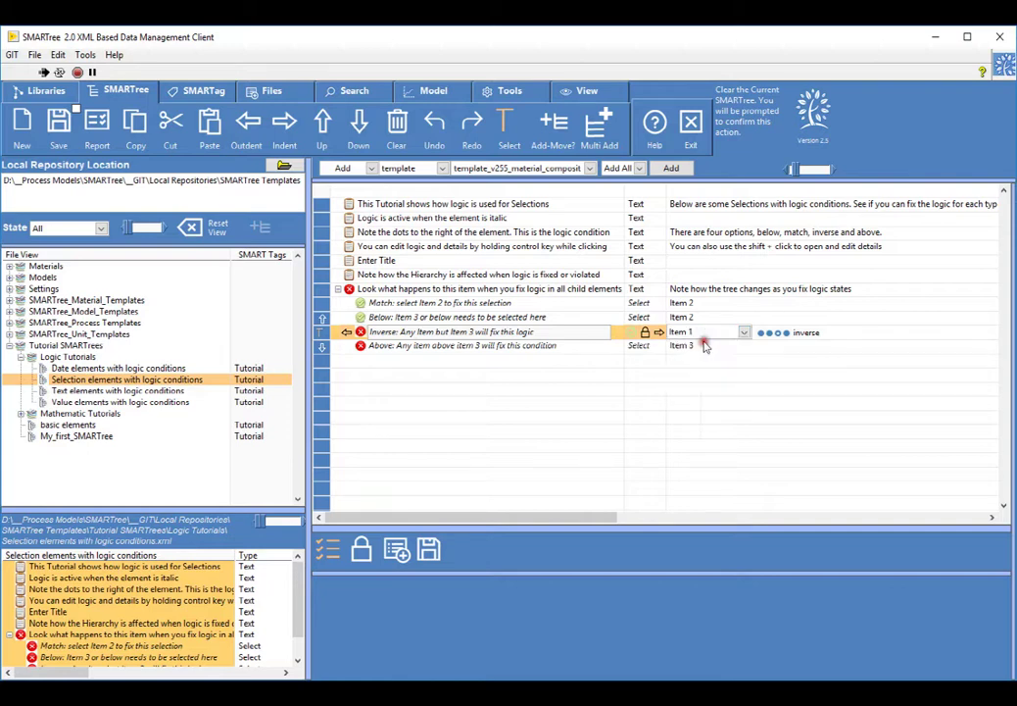
Try Item 4, Item 5 and Item 3 as the selection of the Inverse element, and return it to Item 1
click(700, 333)
click(694, 385)
click(701, 334)
click(694, 400)
click(696, 333)
click(694, 371)
click(704, 333)
click(688, 344)
Set the selection of the Above element to Item 4, trying Item 5 in between
click(490, 348)
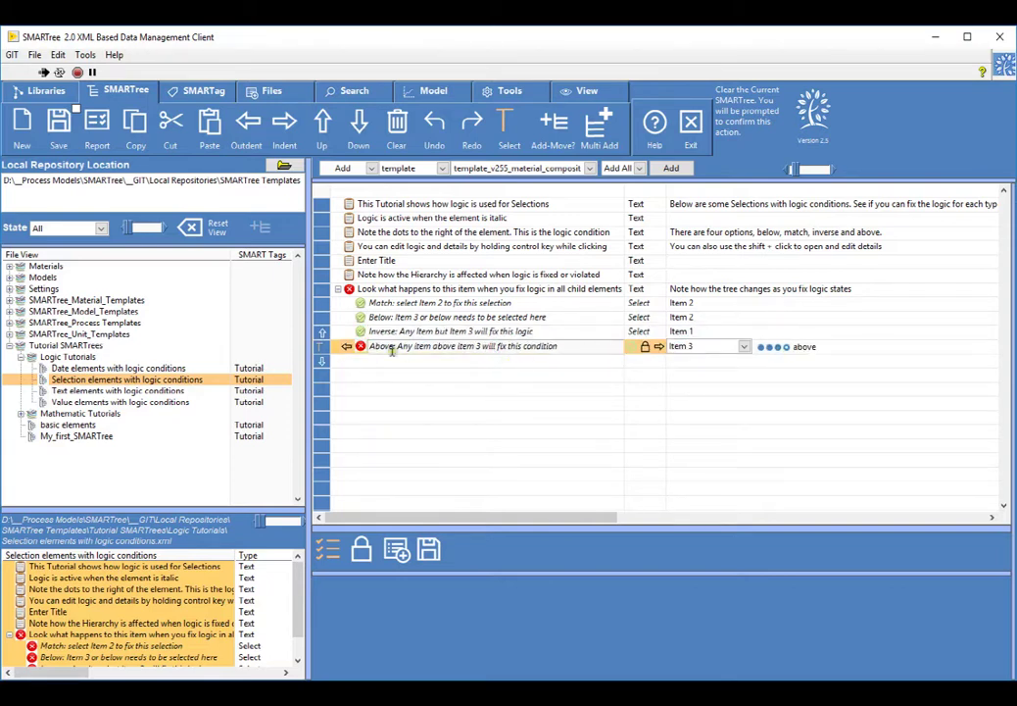
click(698, 346)
click(684, 397)
click(688, 346)
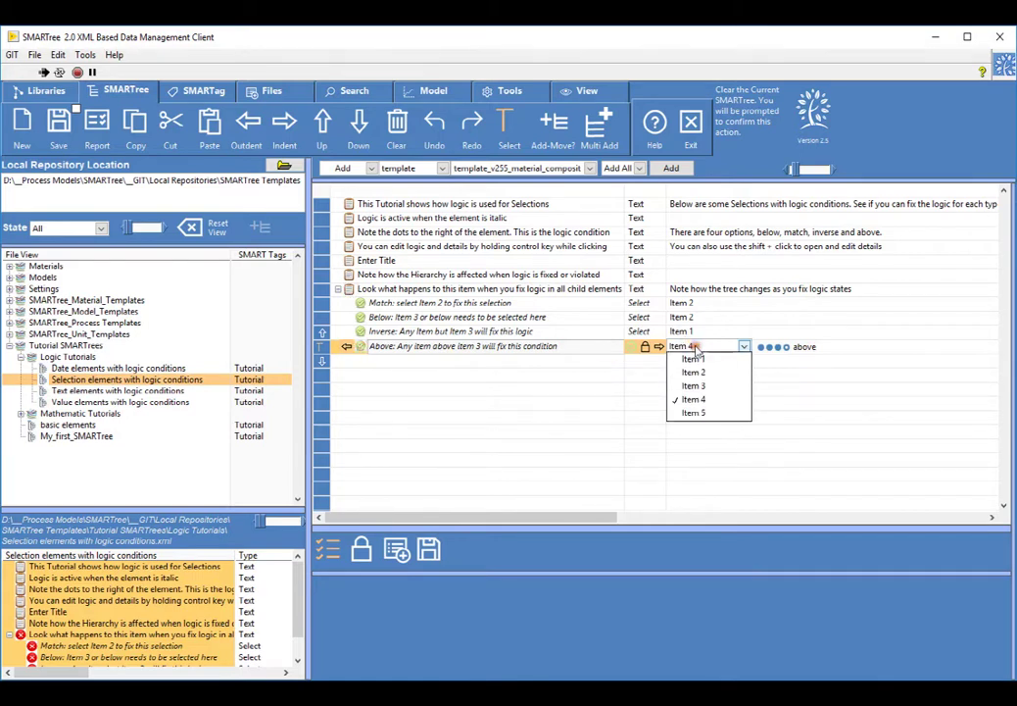
click(691, 412)
click(698, 346)
click(692, 400)
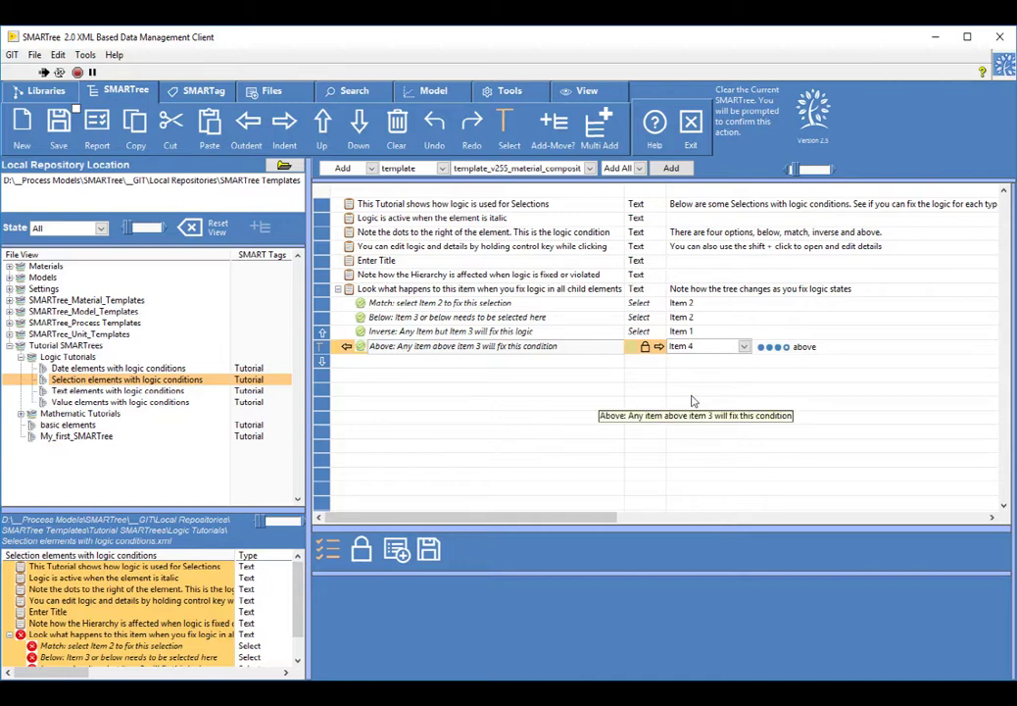
Replace the current SMARTree with the "Date elements with logic conditions" tutorial and open its "before a certain date" element
click(399, 132)
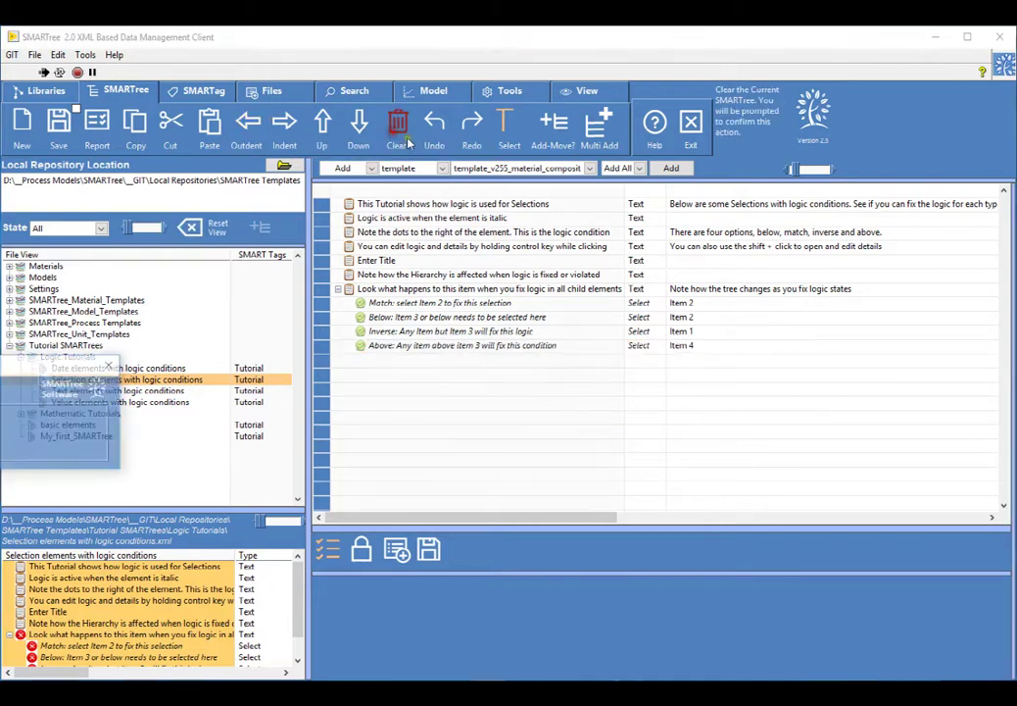
click(2, 439)
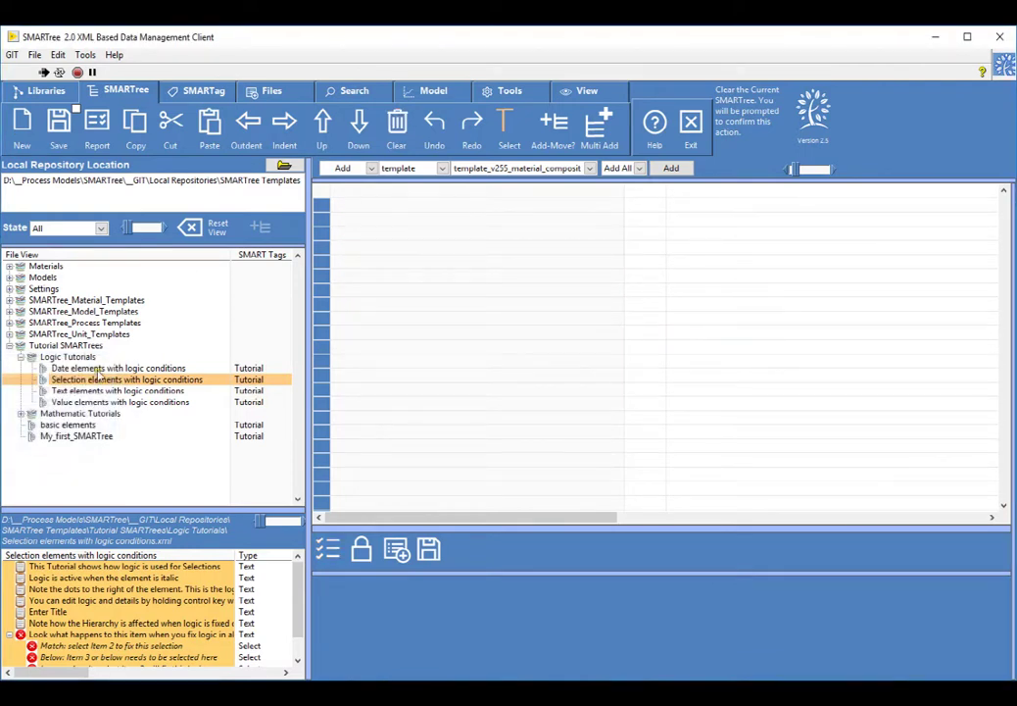
drag(96, 369, 446, 299)
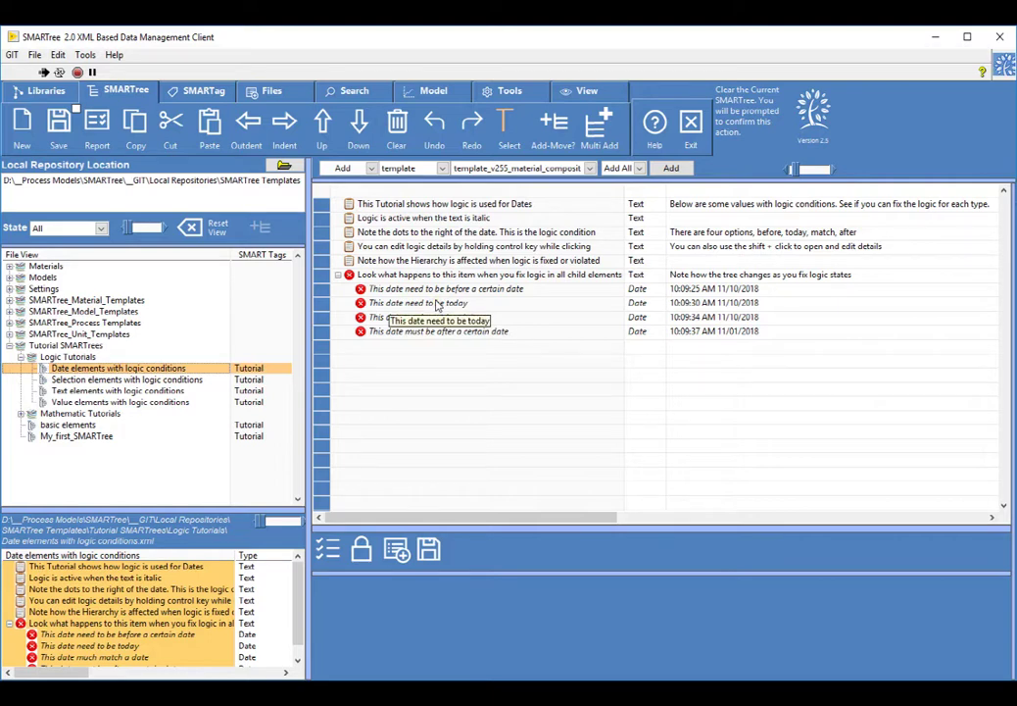
click(593, 292)
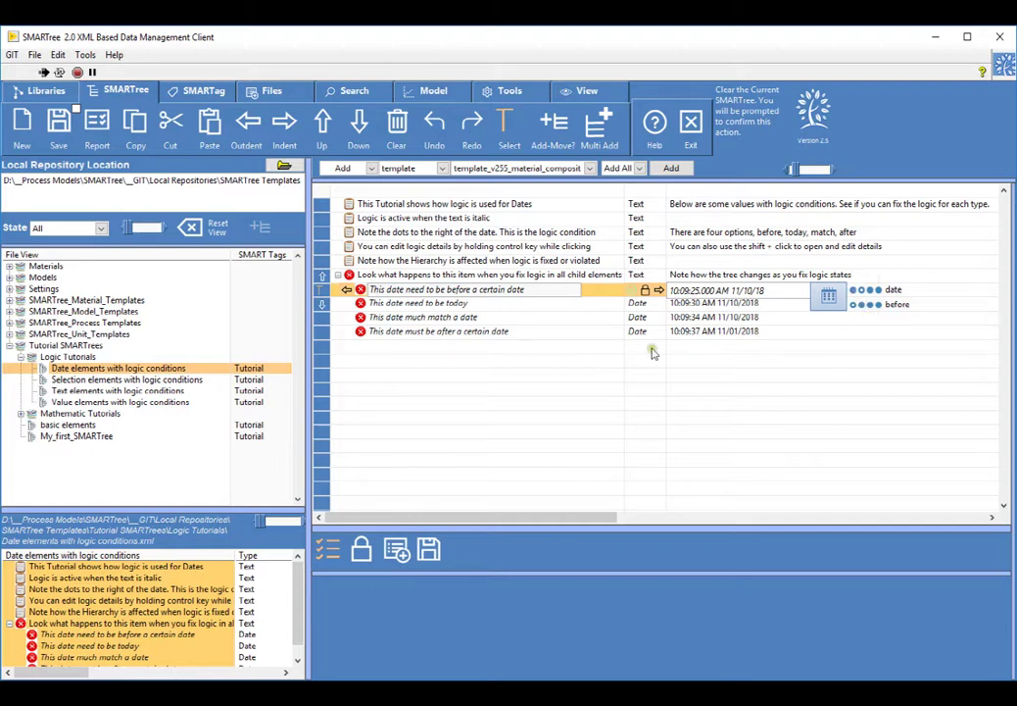
Replace the current SMARTree with the "Value elements with logic conditions" tutorial and open its out-of-range number element
click(396, 122)
key(Return)
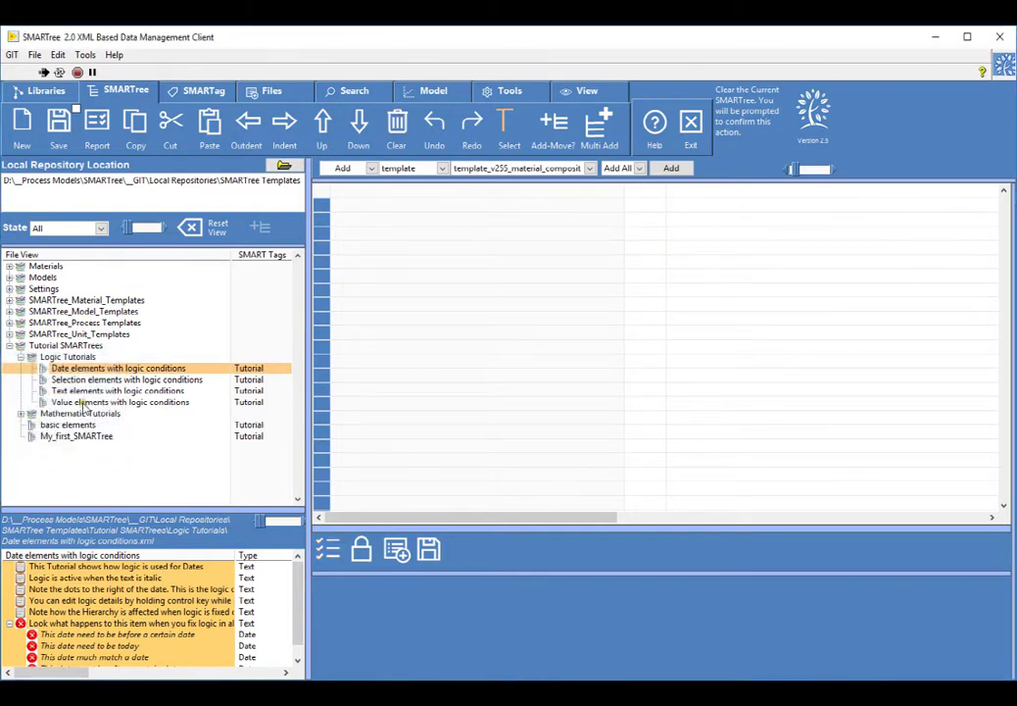
drag(108, 402, 441, 279)
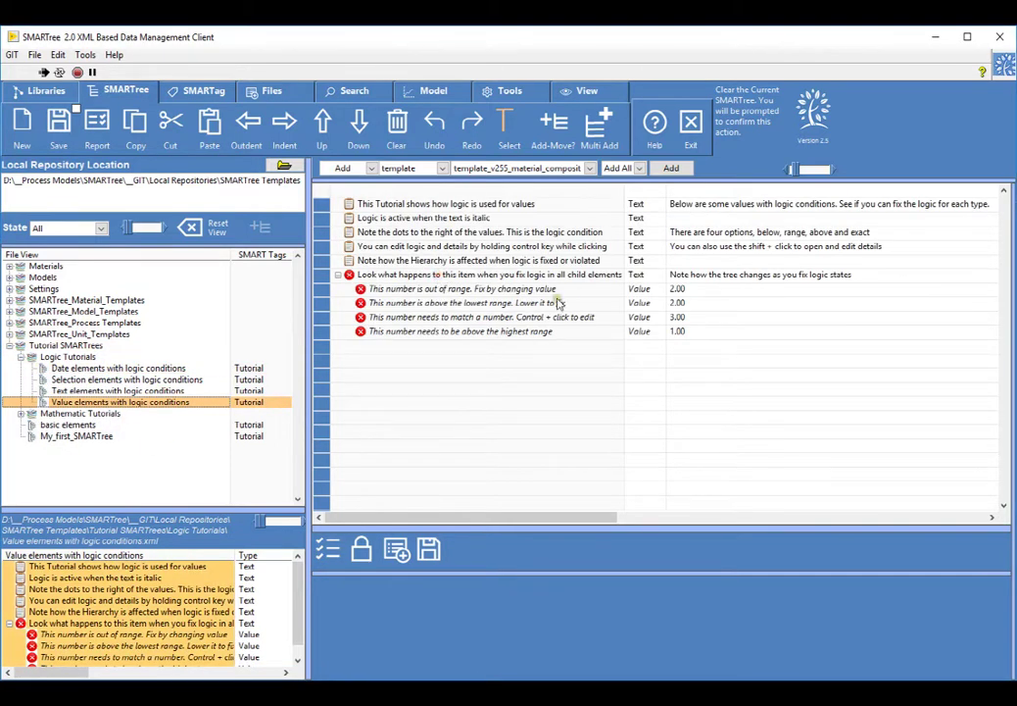
click(446, 292)
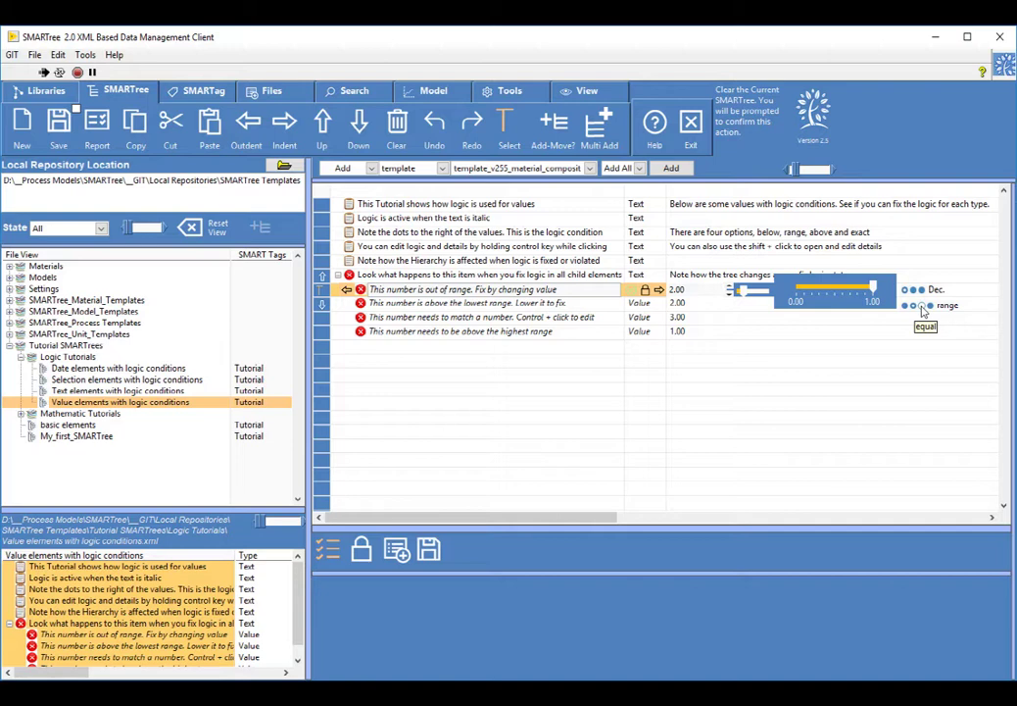
Open the details of the out-of-range number element, try the Exact value logic, and cancel the edit
ctrl+click(585, 293)
drag(96, 263, 668, 249)
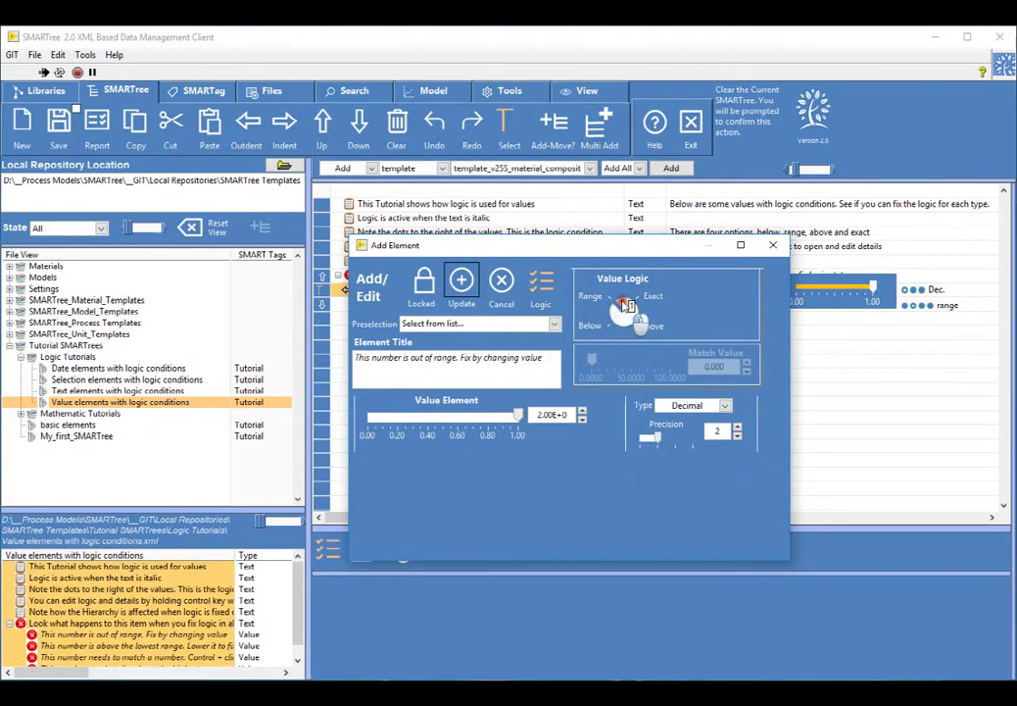
drag(628, 307, 654, 322)
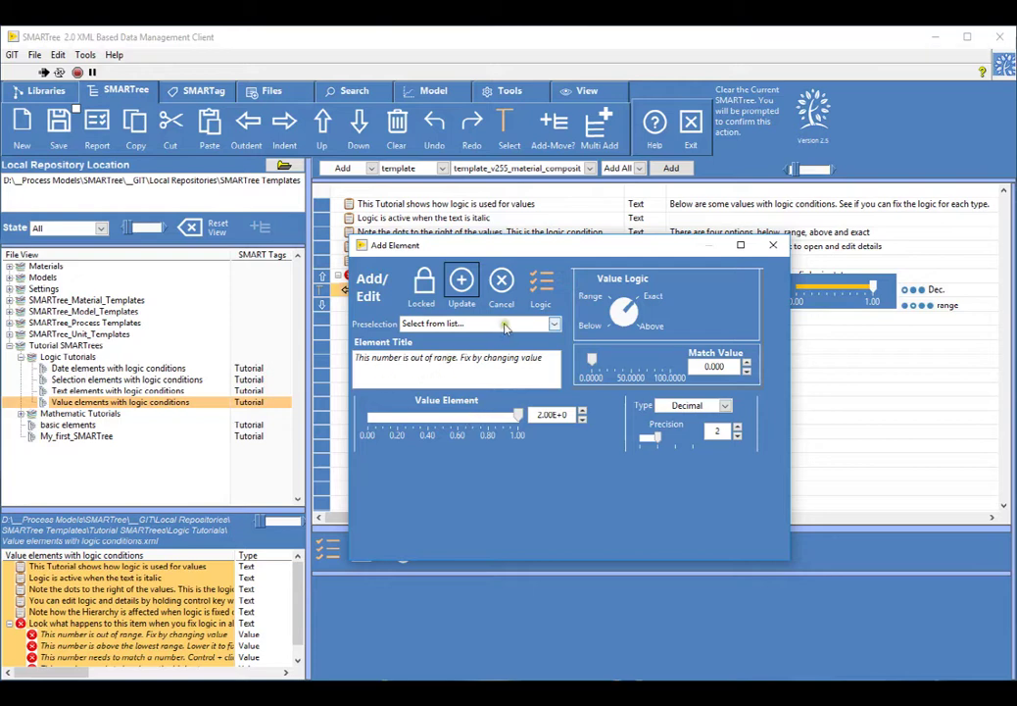
click(501, 281)
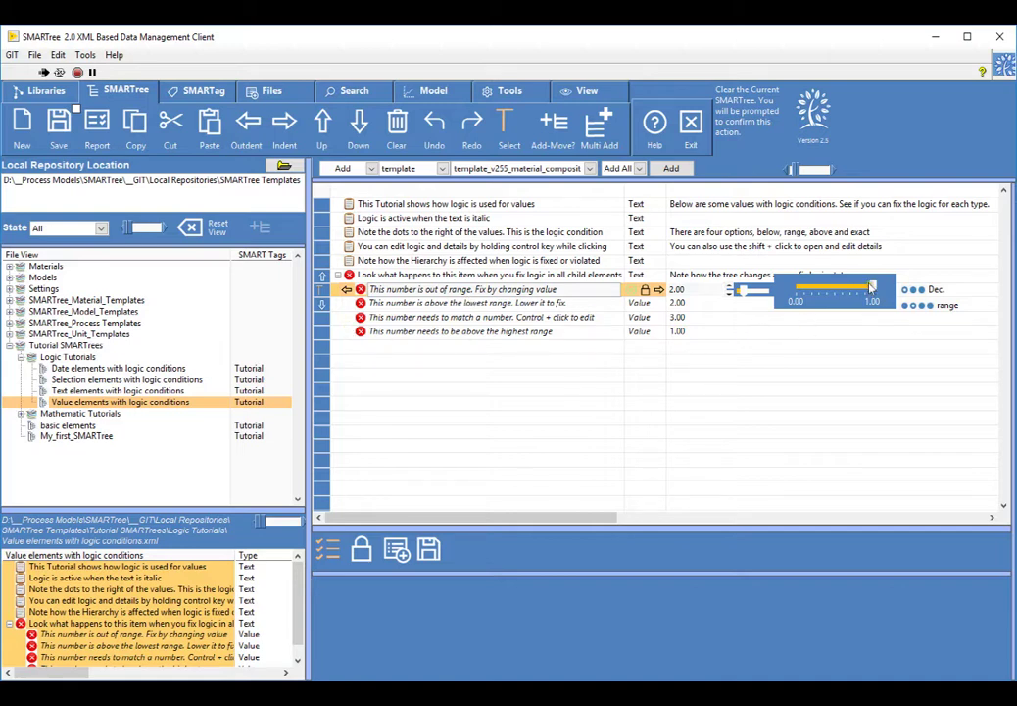
Set the out-of-range number element to about 0.61 and lower the "above the lowest range" element to 1.00
drag(872, 286, 843, 286)
click(606, 302)
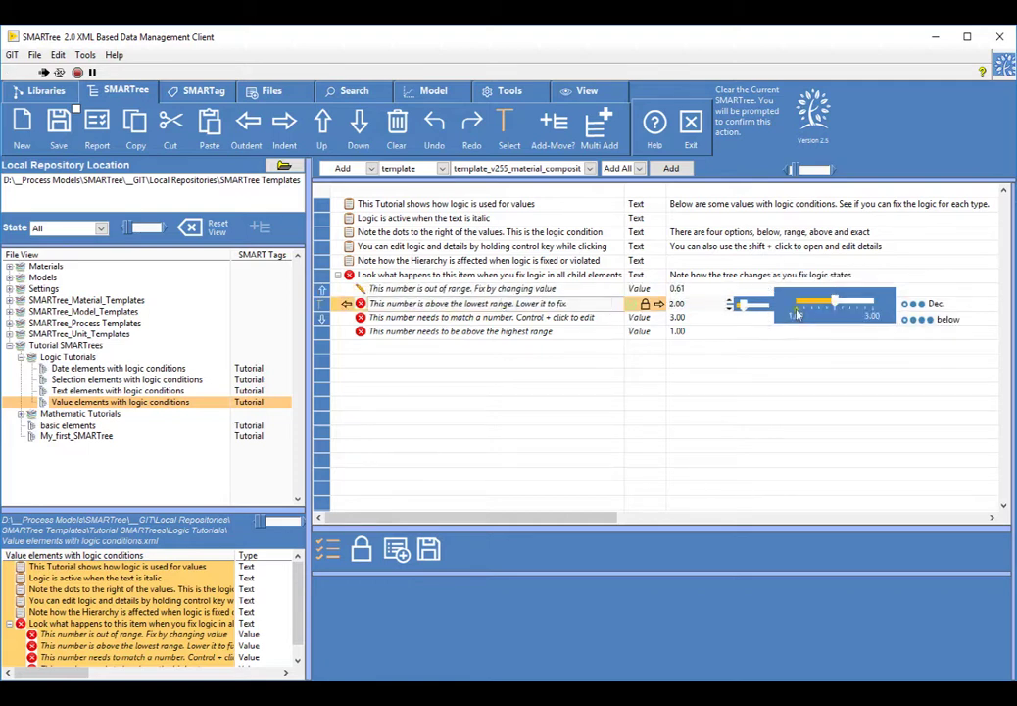
drag(792, 304, 779, 305)
click(570, 319)
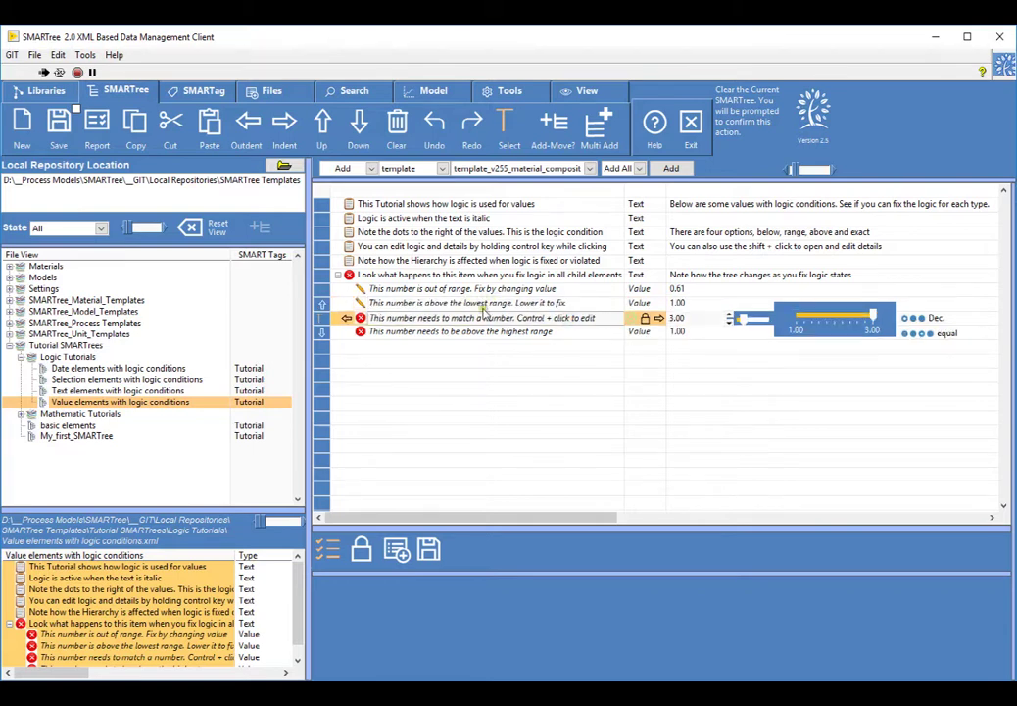